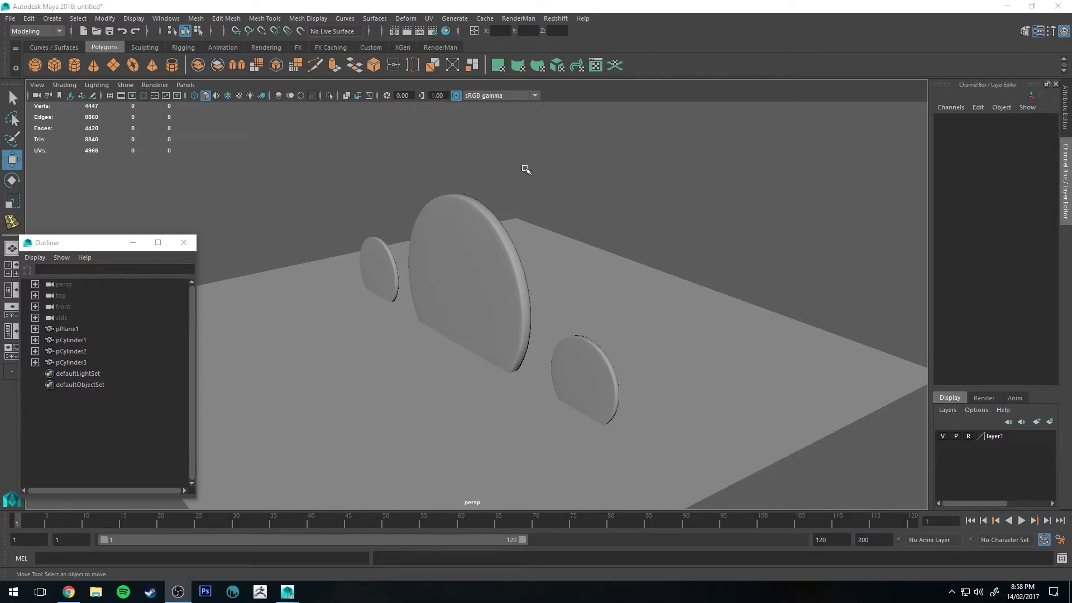
Orbit and pan the camera to look down at the plane and three discs from the front.
{"action": "left_click_drag", "start_coordinate": [526, 169], "coordinate": [498, 170], "text": "alt"}
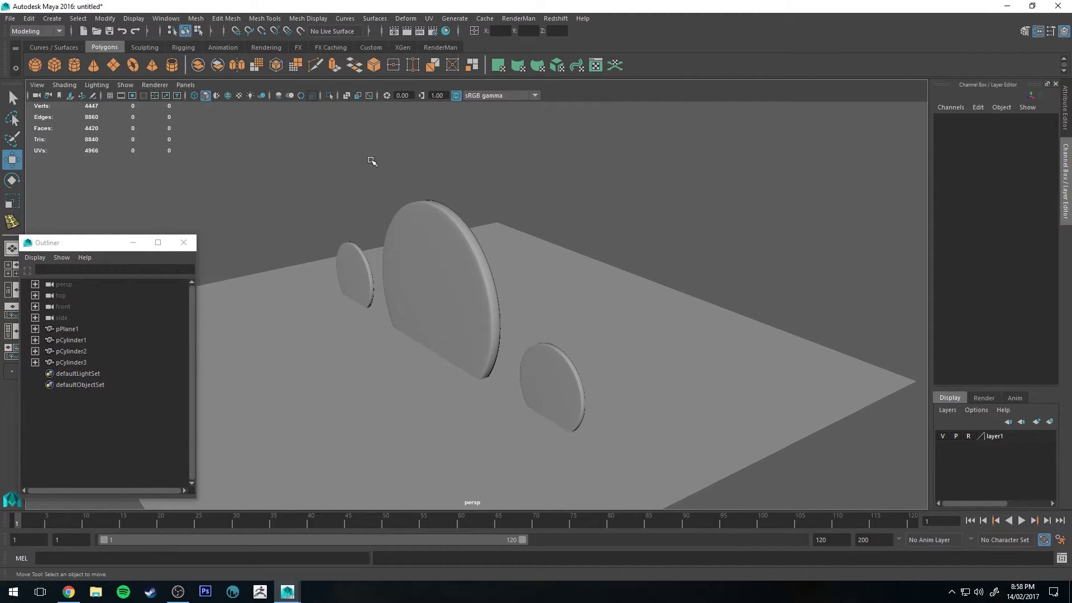
{"action": "mouse_move", "coordinate": [371, 163]}
{"action": "left_mouse_down", "text": "alt"}
{"action": "mouse_move", "coordinate": [361, 167]}
{"action": "mouse_move", "coordinate": [388, 170]}
{"action": "mouse_move", "coordinate": [359, 160]}
{"action": "left_mouse_up", "text": "alt"}
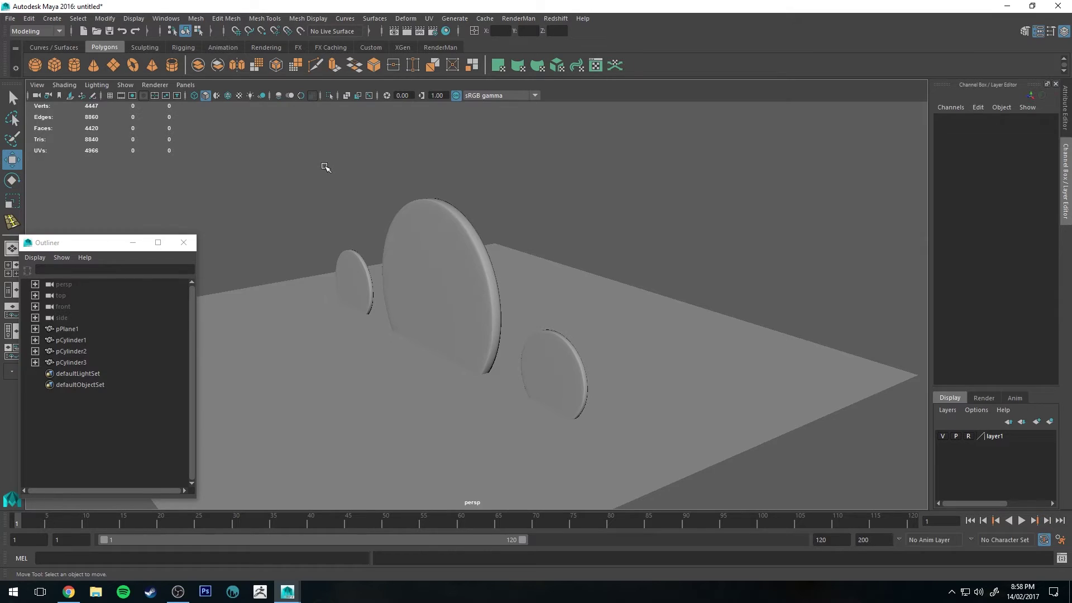
{"action": "left_click_drag", "start_coordinate": [371, 188], "coordinate": [364, 192], "text": "alt"}
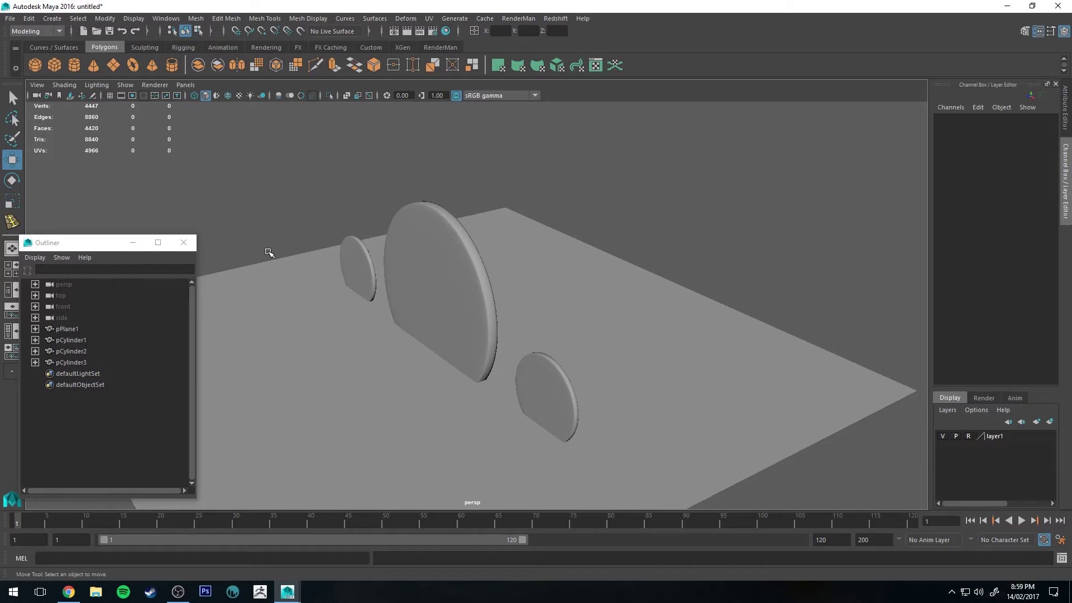
{"action": "middle_click_drag", "start_coordinate": [268, 252], "coordinate": [292, 241], "text": "alt"}
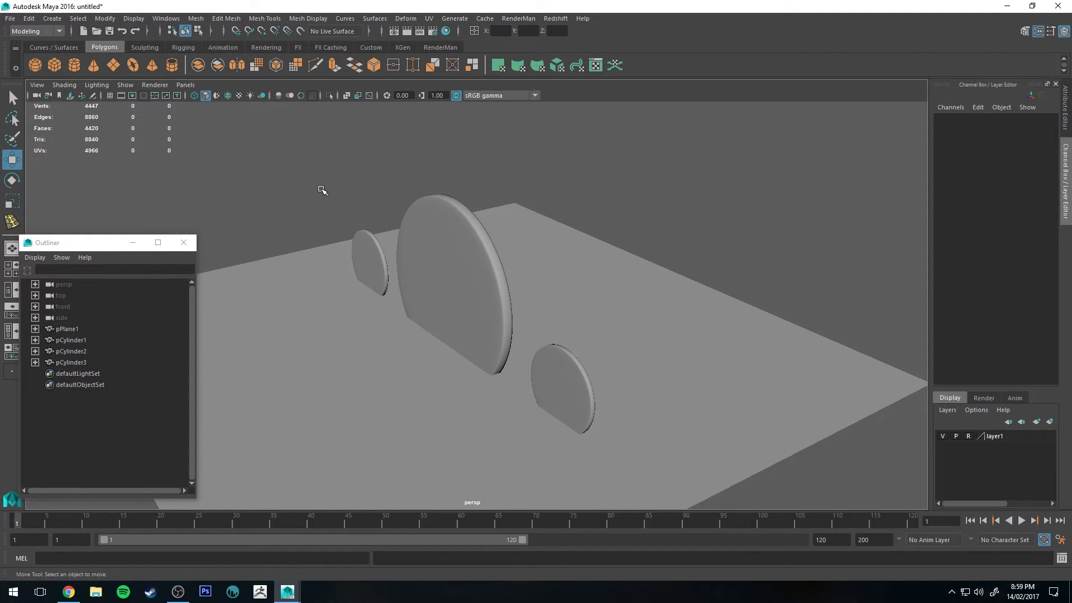
{"action": "left_click_drag", "start_coordinate": [319, 190], "coordinate": [352, 177], "text": "alt"}
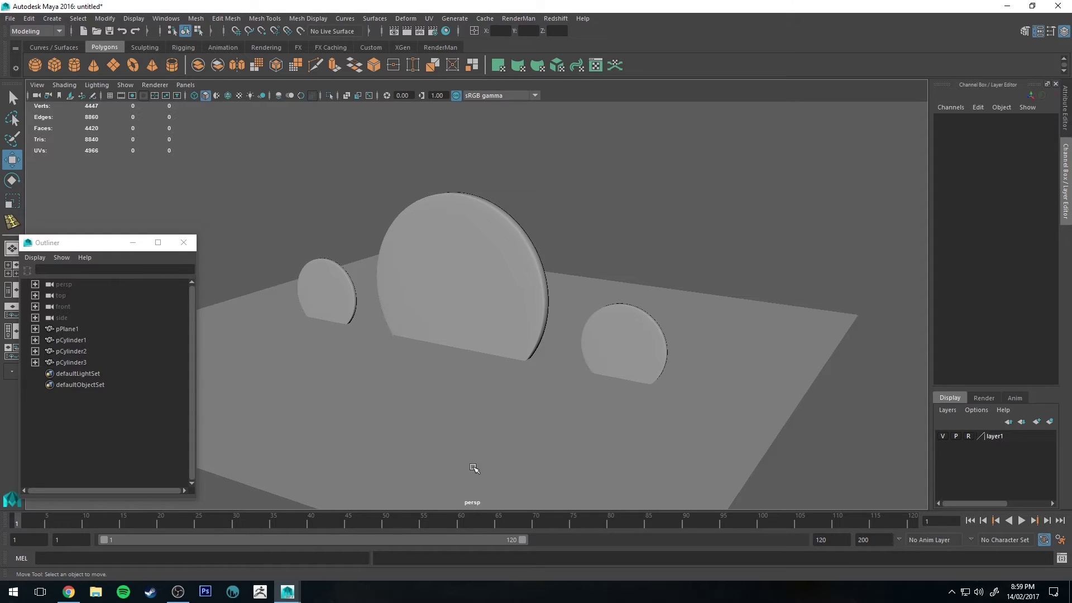
{"action": "left_click_drag", "start_coordinate": [503, 166], "coordinate": [514, 132], "text": "alt"}
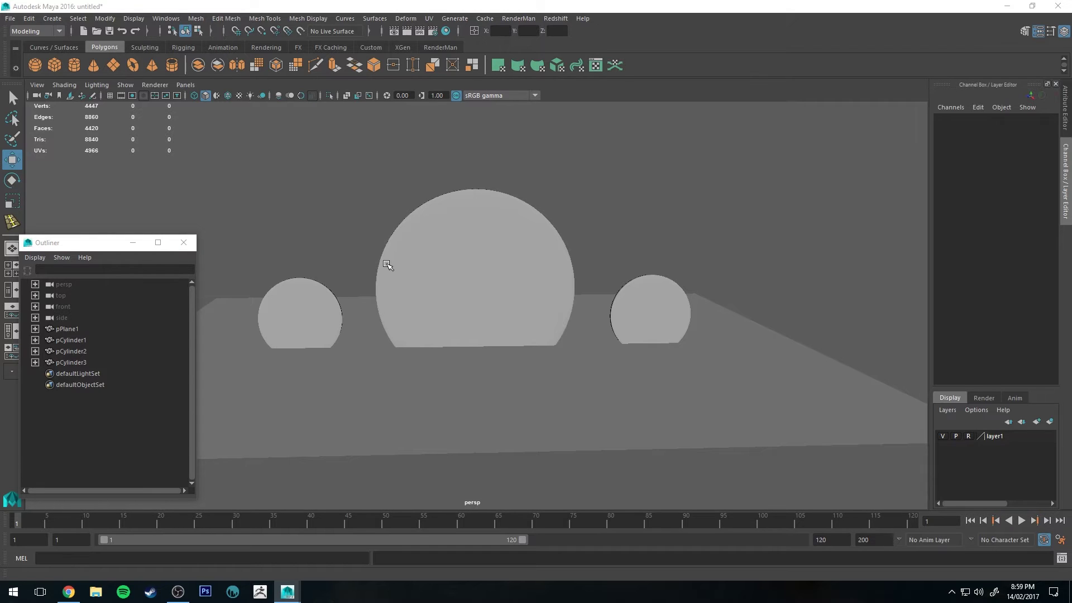
{"action": "left_click_drag", "start_coordinate": [435, 202], "coordinate": [419, 179], "text": "alt"}
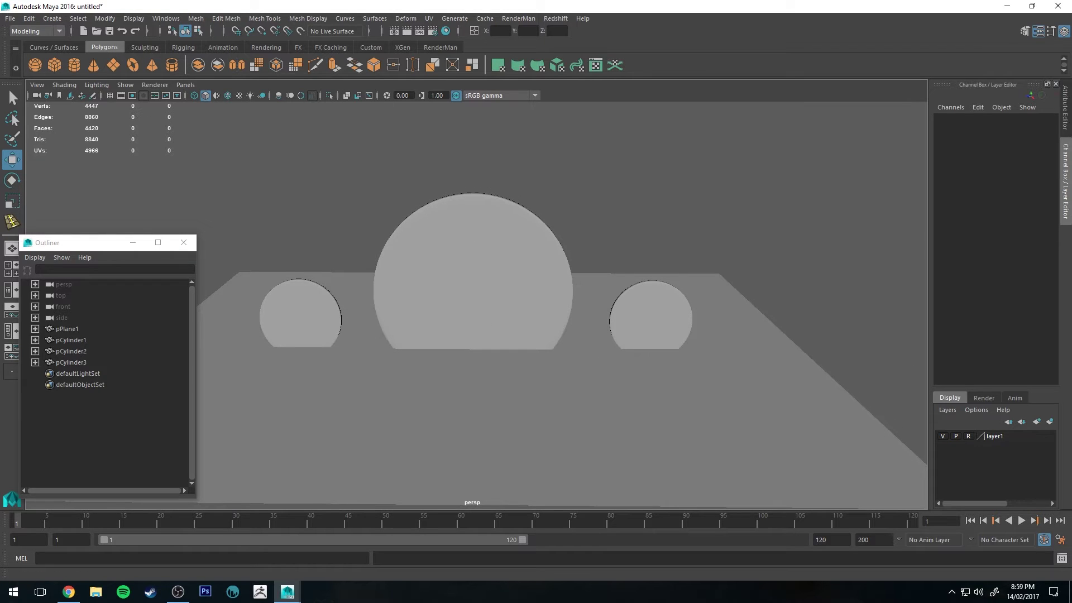
{"action": "left_click_drag", "start_coordinate": [453, 264], "coordinate": [428, 274], "text": "alt"}
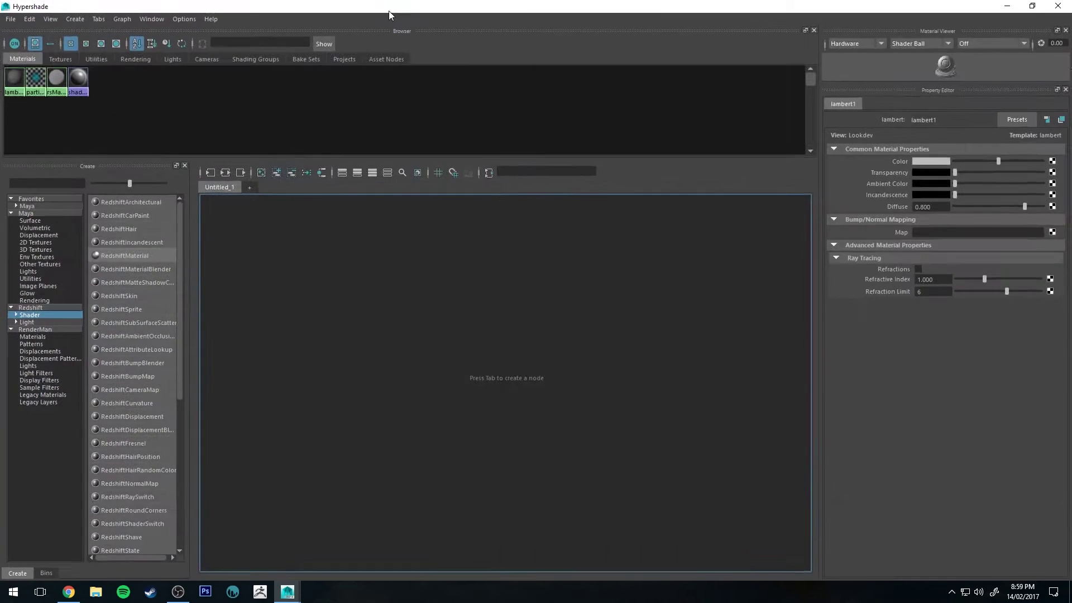
Create a new RedshiftMaterial, rsMaterial2, in Hypershade.
{"action": "left_click", "coordinate": [31, 315]}
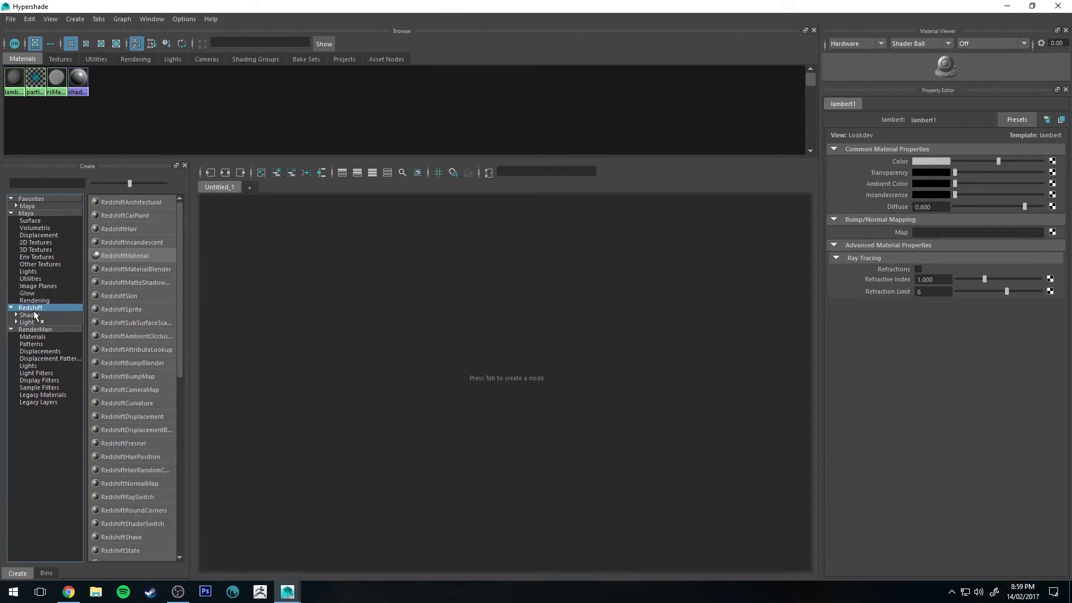
{"action": "left_click", "coordinate": [124, 256]}
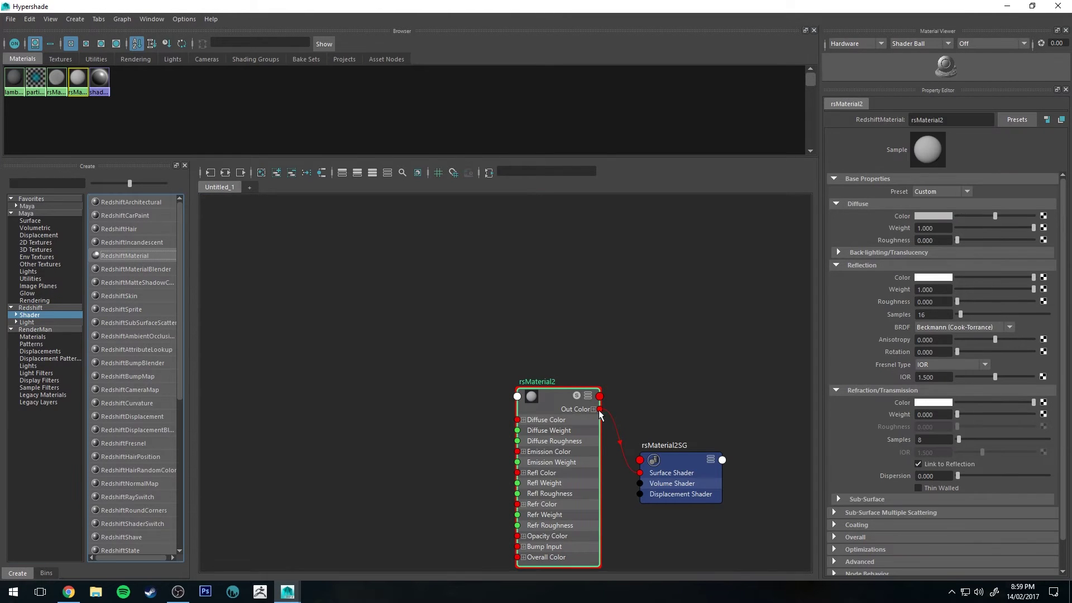
{"action": "left_click_drag", "start_coordinate": [533, 6], "coordinate": [821, 64]}
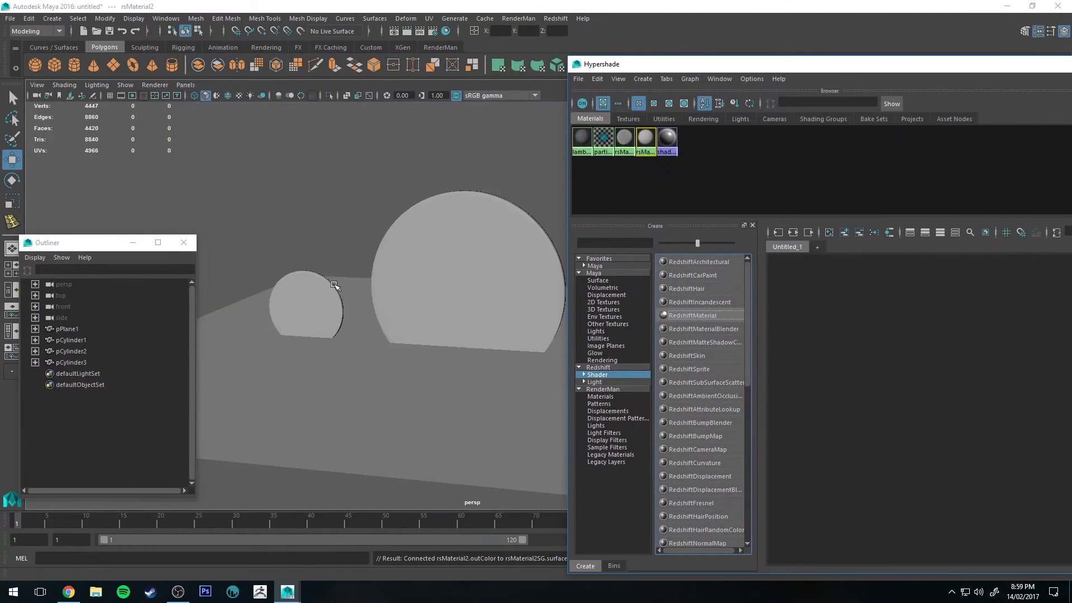
Select the small left, big middle and small right discs and assign rsMaterial2 to them.
{"action": "left_click_drag", "start_coordinate": [345, 142], "coordinate": [265, 324], "text": "alt"}
{"action": "left_click", "coordinate": [264, 323]}
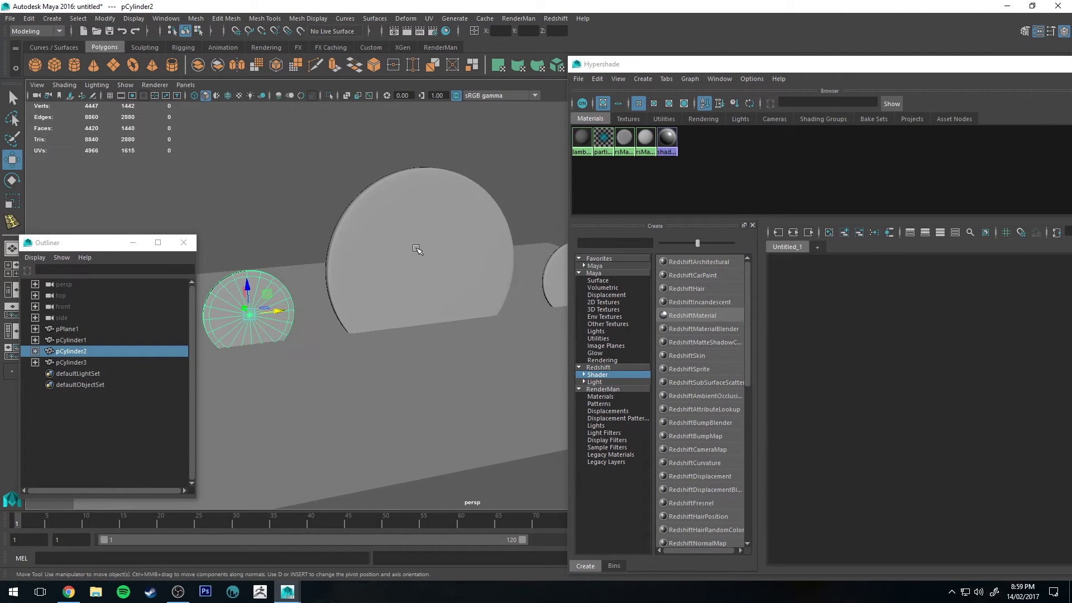
{"action": "left_click", "coordinate": [419, 246], "text": "shift"}
{"action": "left_click_drag", "start_coordinate": [507, 163], "coordinate": [458, 242], "text": "alt"}
{"action": "left_click", "coordinate": [484, 258]}
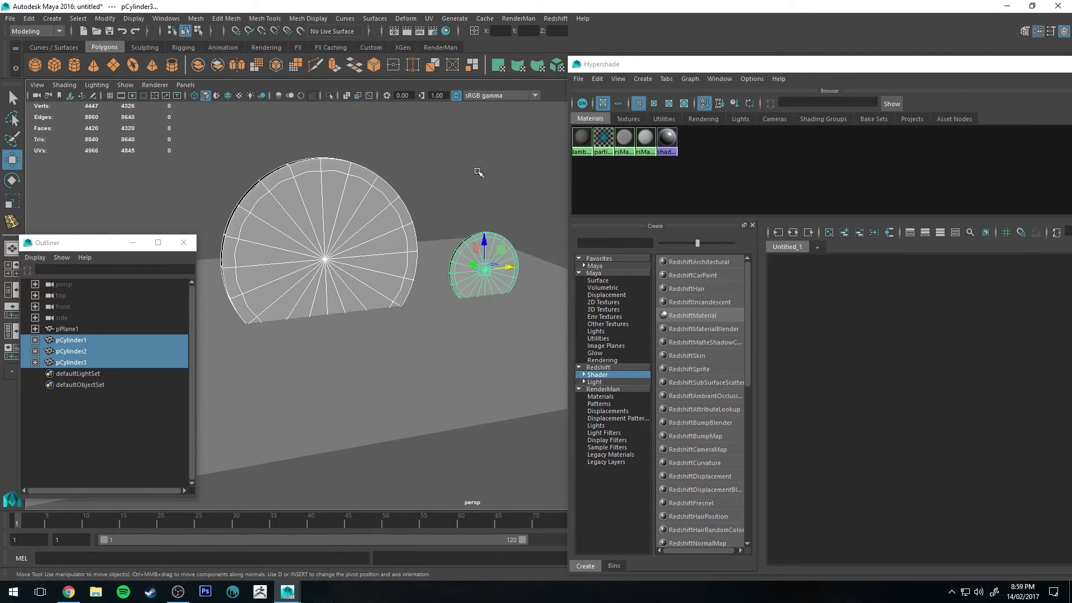
{"action": "double_click", "coordinate": [673, 64]}
{"action": "right_click_drag", "start_coordinate": [545, 397], "coordinate": [559, 352]}
{"action": "middle_click_drag", "start_coordinate": [568, 344], "coordinate": [538, 316], "text": "alt"}
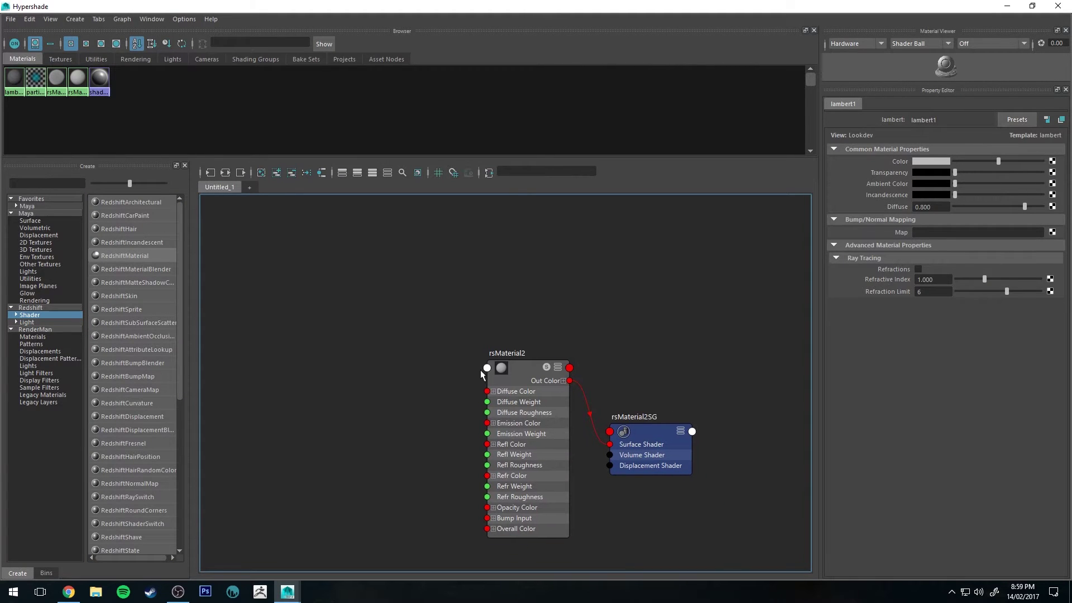
Apply the Glass preset (IOR 1.510) to rsMaterial2.
{"action": "left_click", "coordinate": [540, 365]}
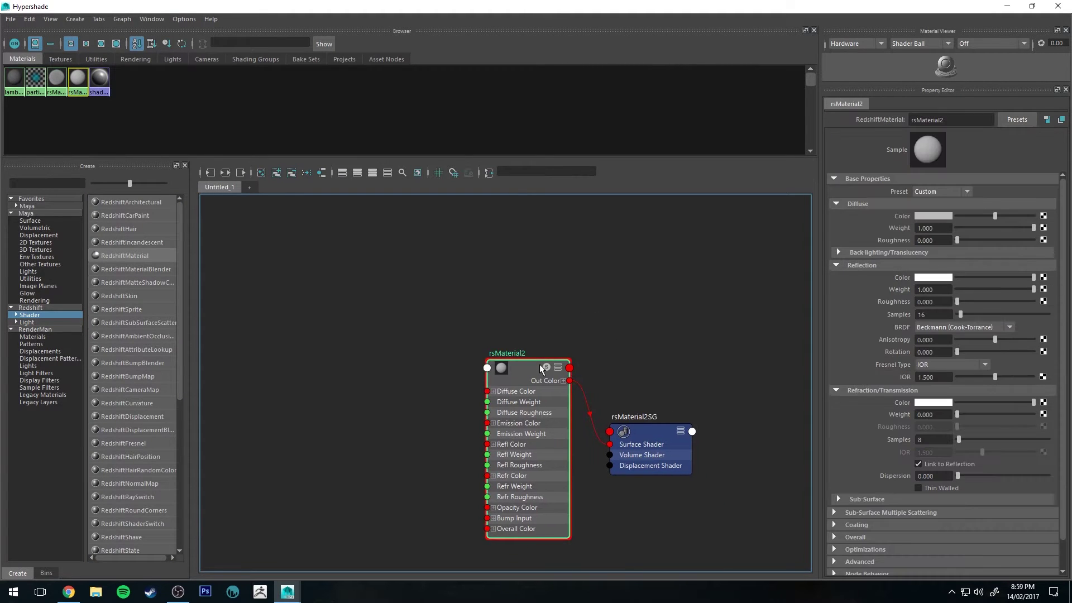
{"action": "left_click", "coordinate": [941, 191]}
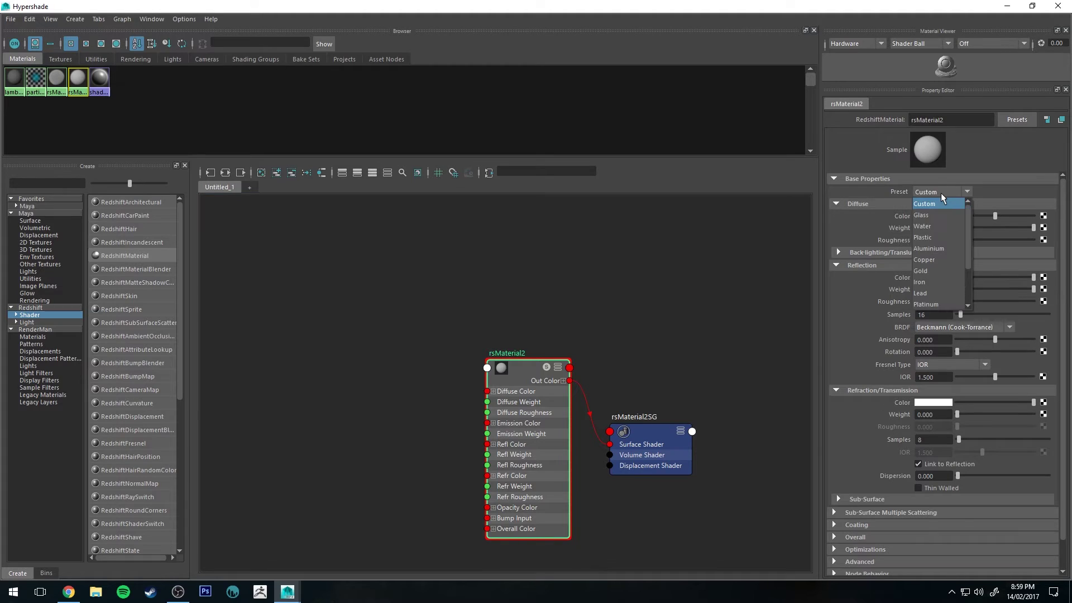
{"action": "left_click", "coordinate": [928, 221]}
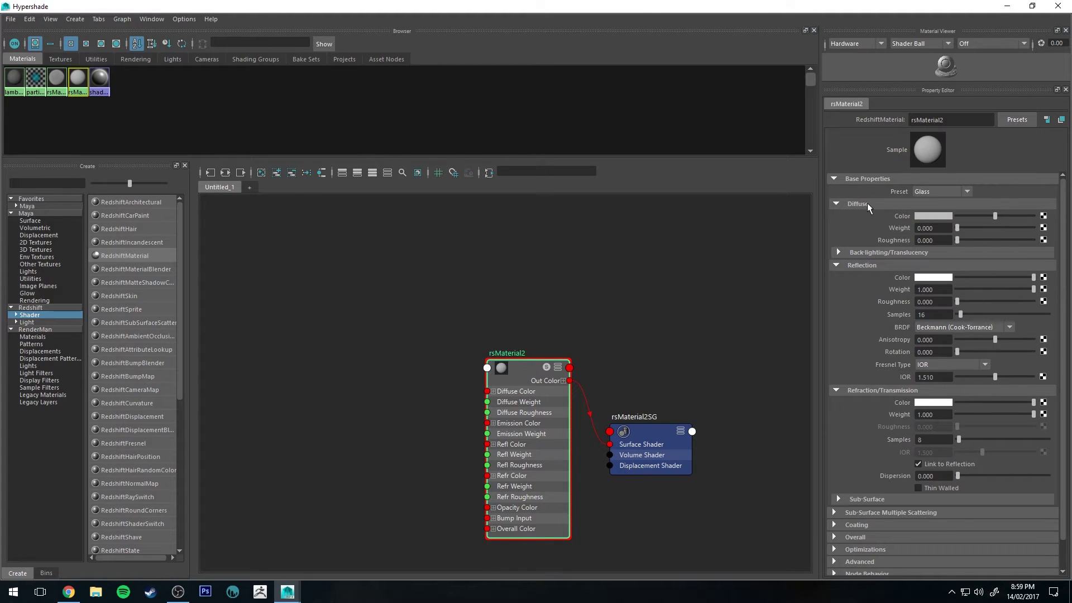
{"action": "left_click", "coordinate": [947, 191]}
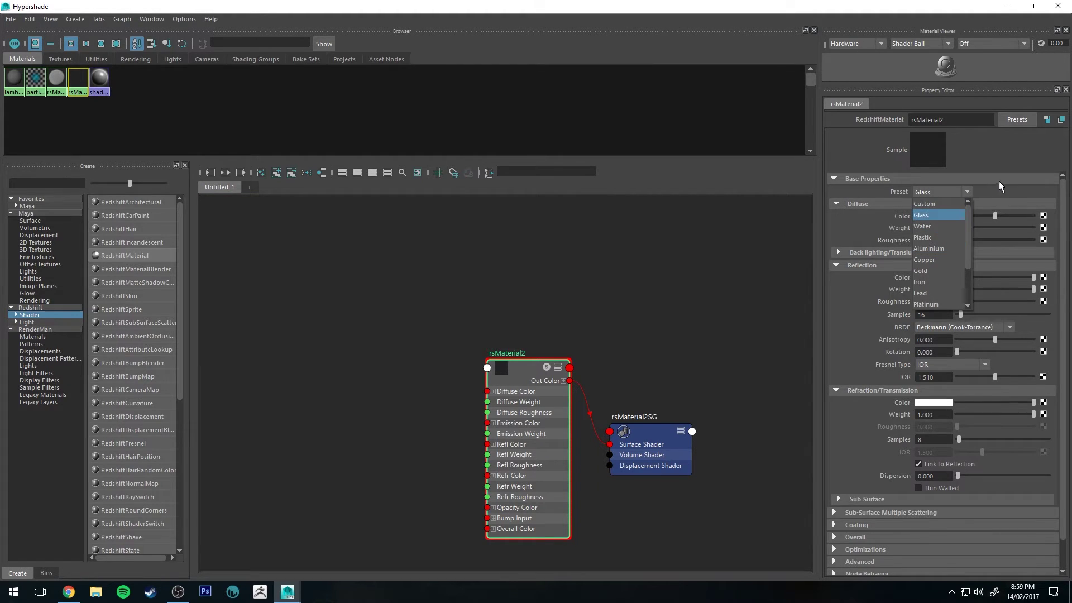
{"action": "left_click", "coordinate": [742, 259]}
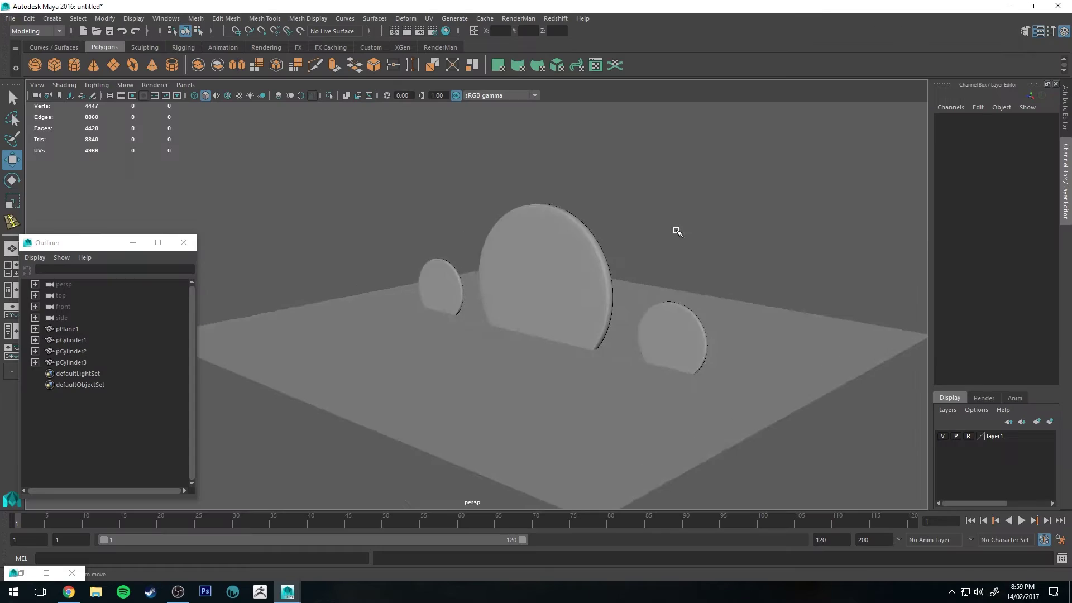
Add a Redshift Physical Light, rsPhysicalLight1, from the Redshift Lights menu.
{"action": "left_click", "coordinate": [1008, 6]}
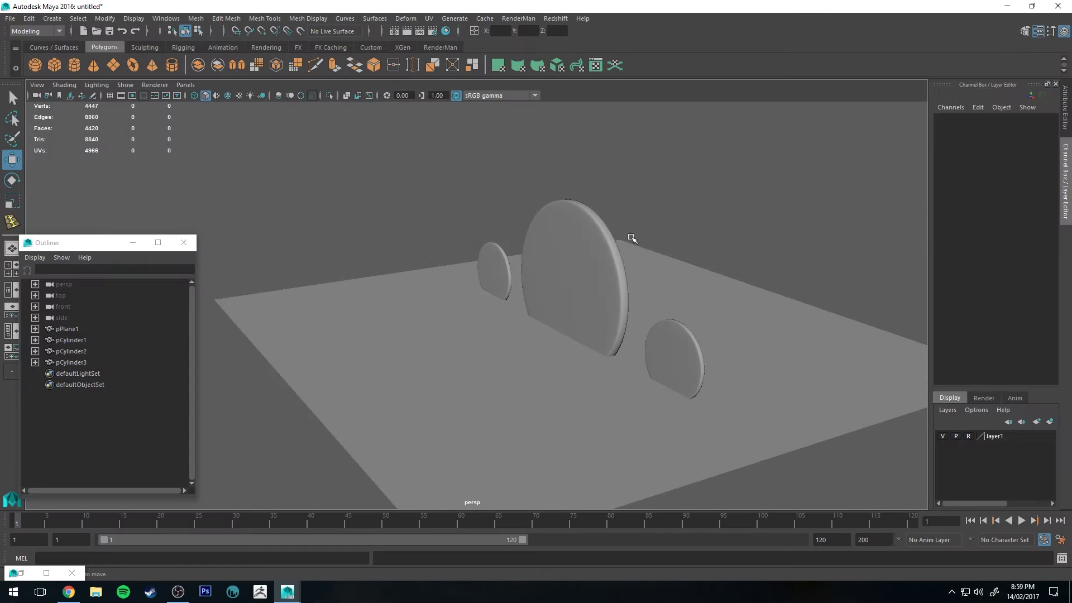
{"action": "left_click_drag", "start_coordinate": [605, 210], "coordinate": [554, 206], "text": "alt"}
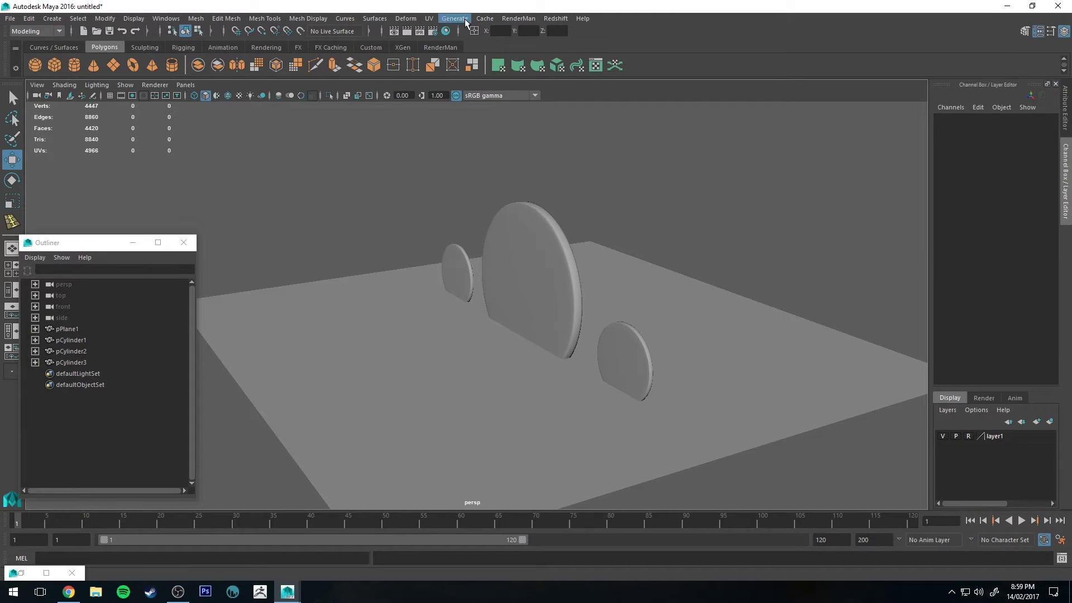
{"action": "left_click", "coordinate": [556, 19]}
{"action": "mouse_move", "coordinate": [580, 61]}
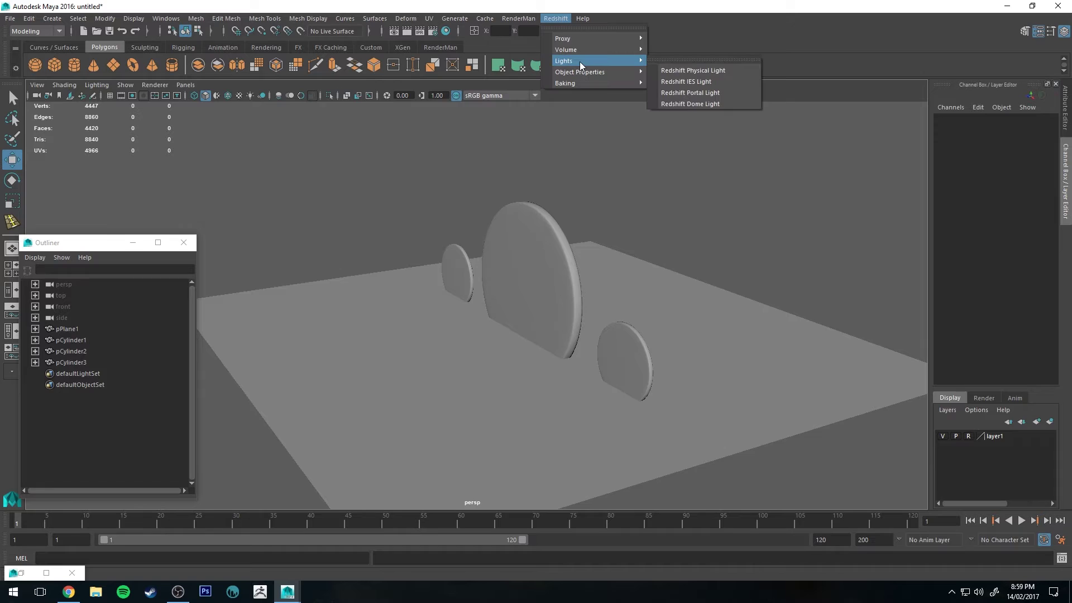
{"action": "left_click", "coordinate": [719, 68]}
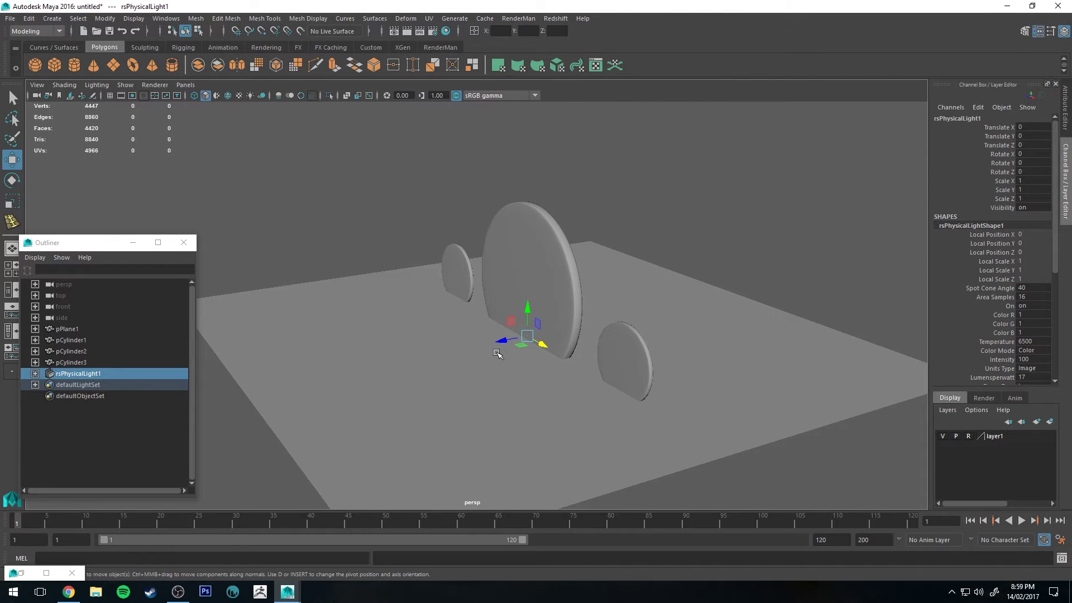
Keep rsPhysicalLight1 positioned above the discs and show its full attributes.
{"action": "left_click_drag", "start_coordinate": [501, 341], "coordinate": [697, 313]}
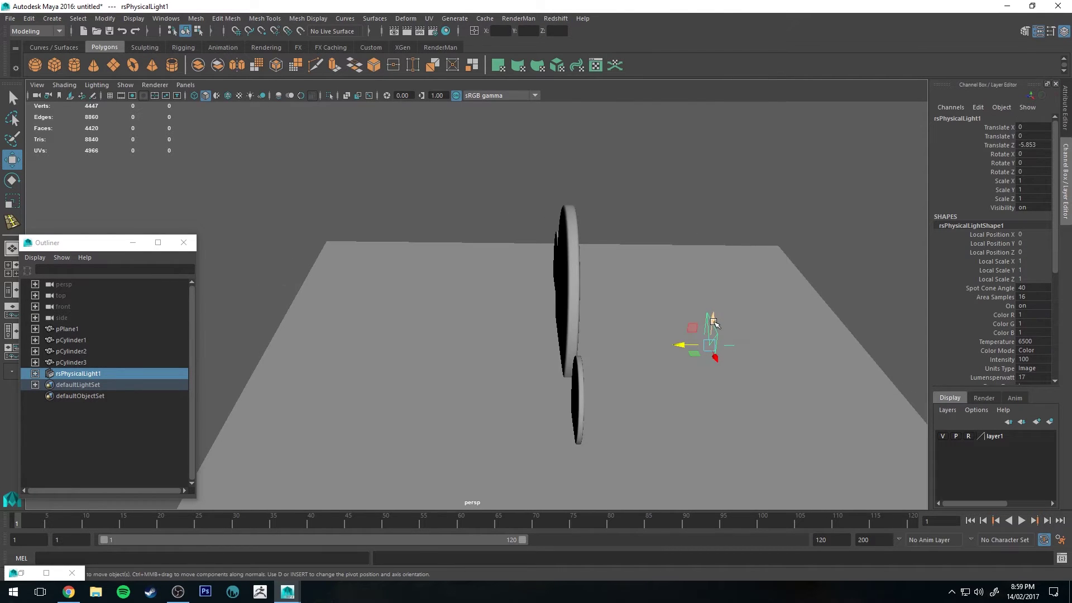
{"action": "key", "text": "ctrl+z"}
{"action": "key", "text": "ctrl+z"}
{"action": "key", "text": "ctrl+a"}
{"action": "left_click_drag", "start_coordinate": [737, 215], "coordinate": [597, 193], "text": "alt"}
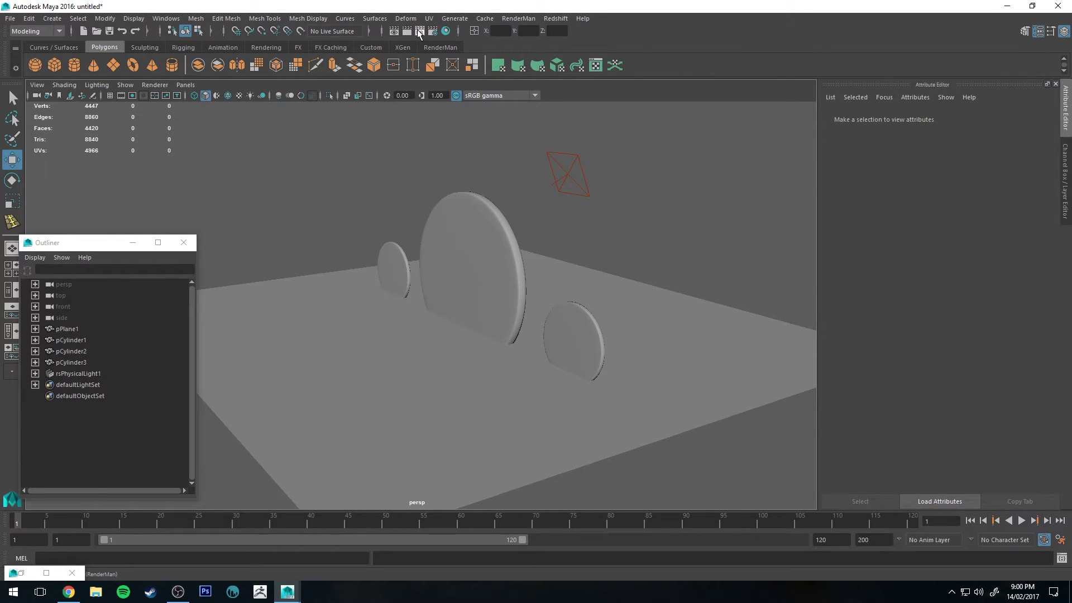
Run an interactive Redshift IPR preview while orbiting around the discs, then stop it.
{"action": "left_click", "coordinate": [420, 31]}
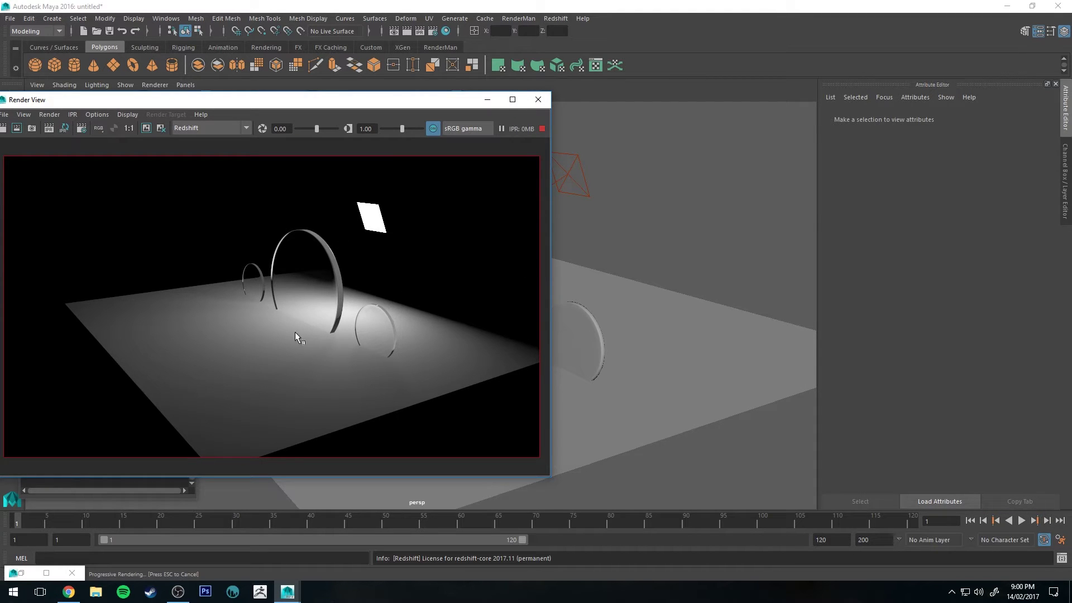
{"action": "left_click_drag", "start_coordinate": [606, 234], "coordinate": [680, 361], "text": "alt"}
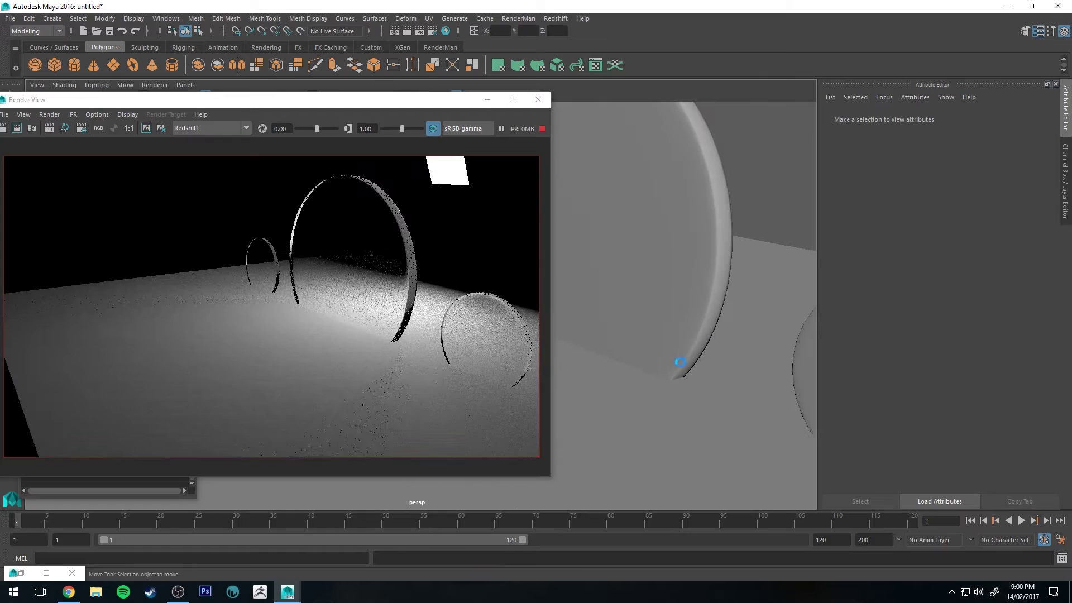
{"action": "left_click_drag", "start_coordinate": [687, 326], "coordinate": [627, 290], "text": "alt"}
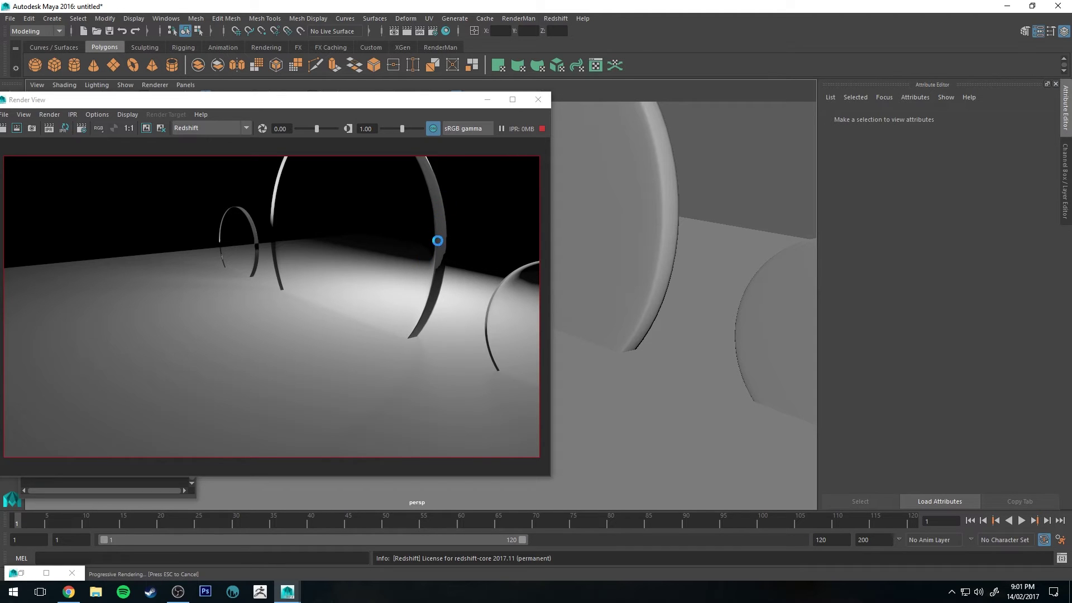
{"action": "left_click_drag", "start_coordinate": [692, 196], "coordinate": [642, 201], "text": "alt"}
{"action": "left_click", "coordinate": [542, 129]}
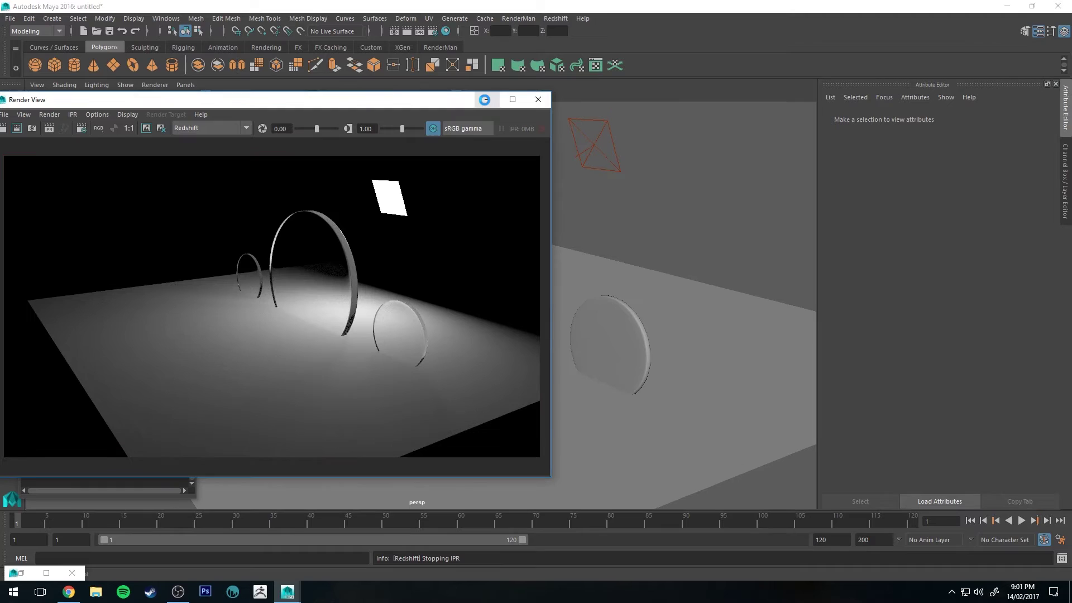
Turn on Emit Caustic Photons for rsPhysicalLight1 (intensity multiplier 1.000, 100000 photons).
{"action": "left_click", "coordinate": [485, 100]}
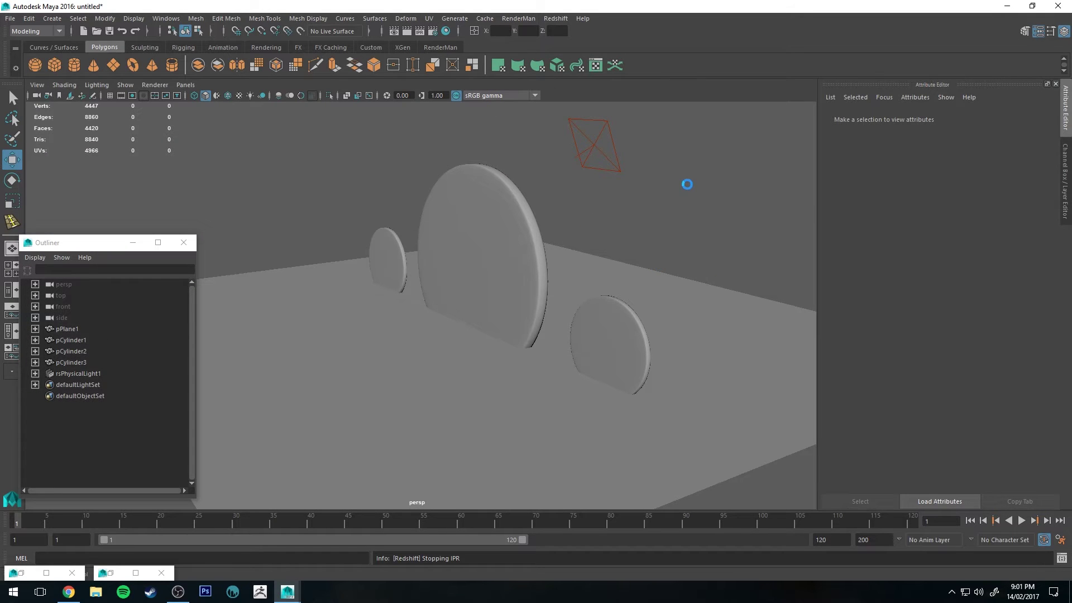
{"action": "left_click_drag", "start_coordinate": [687, 182], "coordinate": [639, 201], "text": "alt"}
{"action": "left_click", "coordinate": [537, 175]}
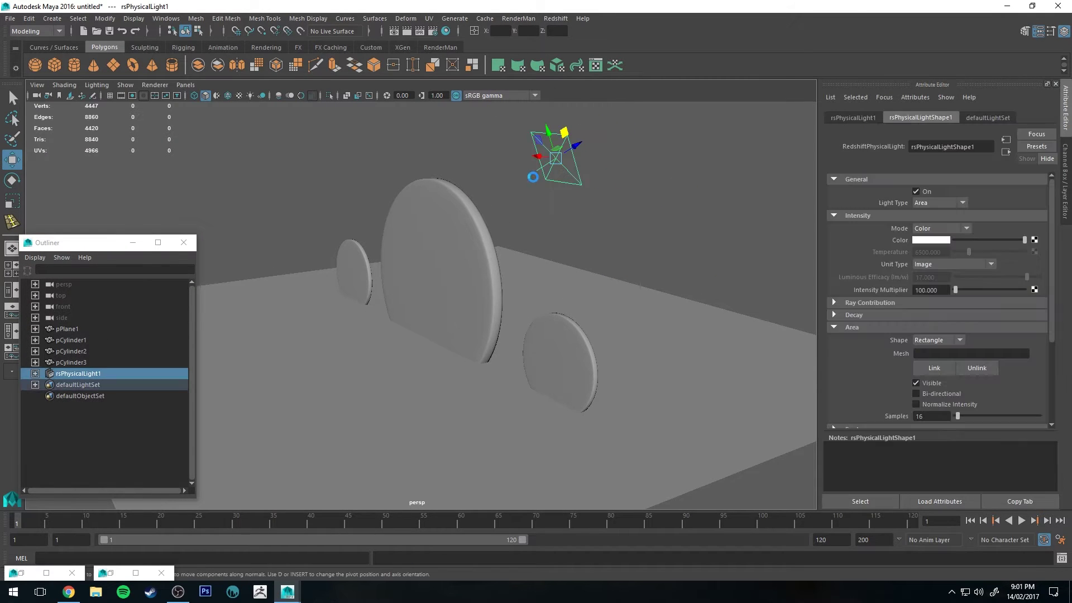
{"action": "scroll", "coordinate": [927, 247], "scroll_direction": "down", "scroll_amount": 5}
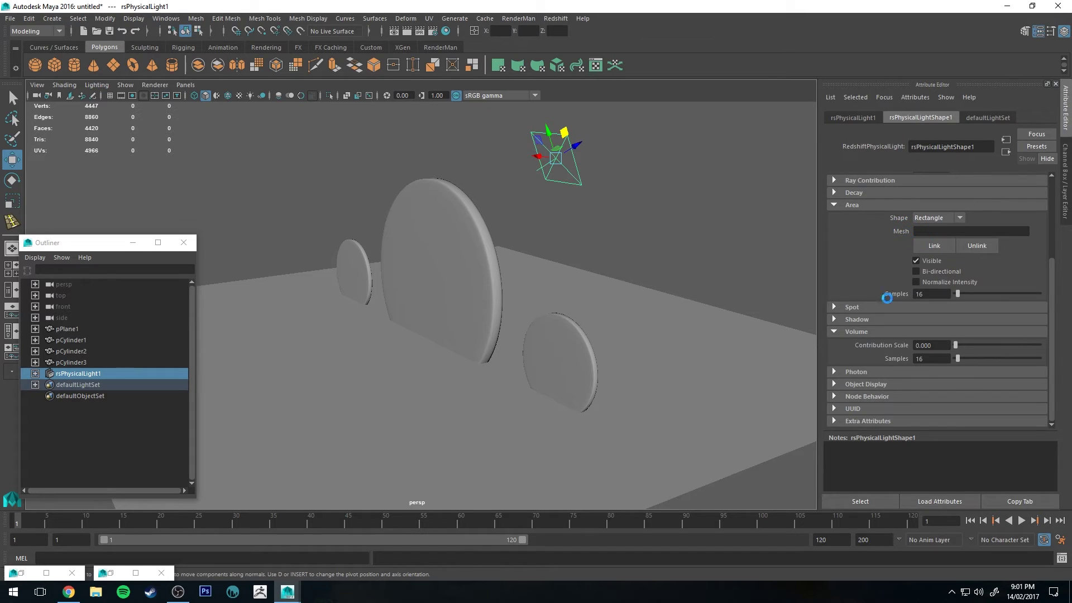
{"action": "scroll", "coordinate": [907, 298], "scroll_direction": "down", "scroll_amount": 4}
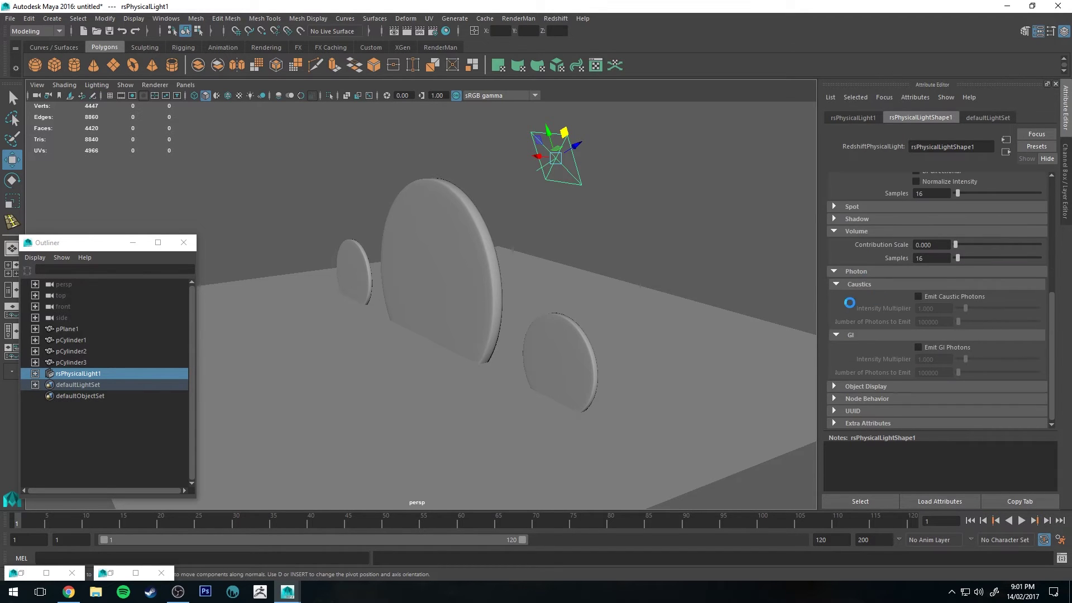
{"action": "left_click", "coordinate": [919, 297]}
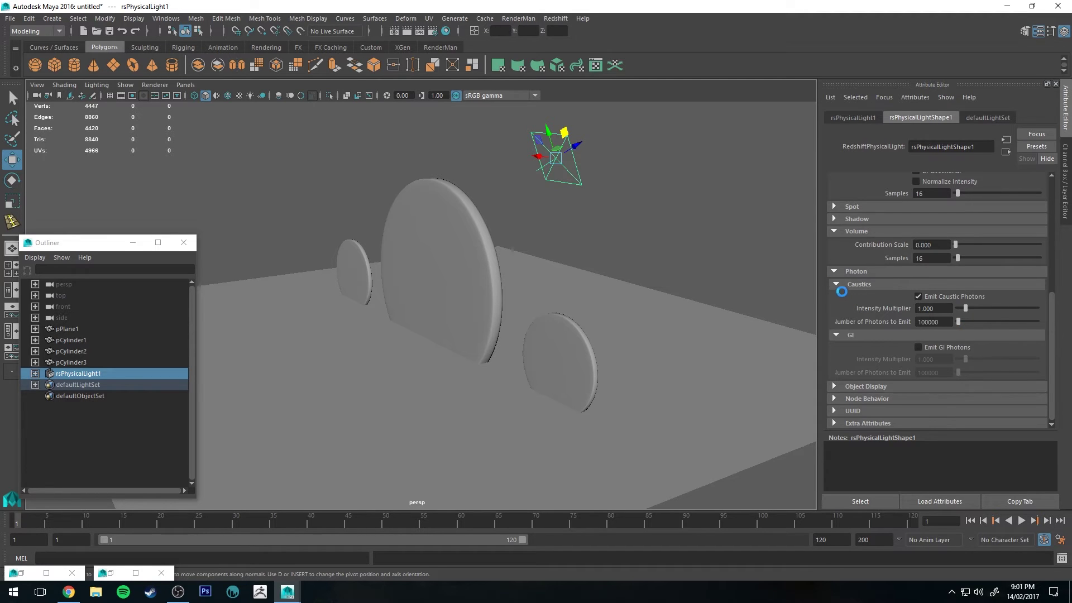
{"action": "left_click", "coordinate": [702, 216]}
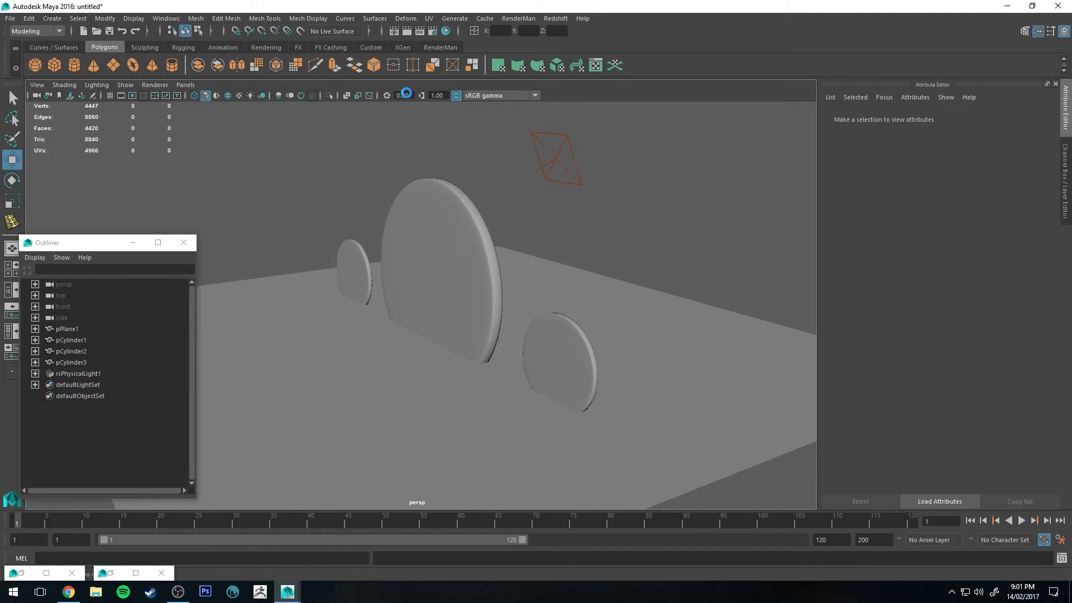
Set Redshift GI to Brute Force primary engine and Photon Map secondary engine.
{"action": "left_click", "coordinate": [431, 32]}
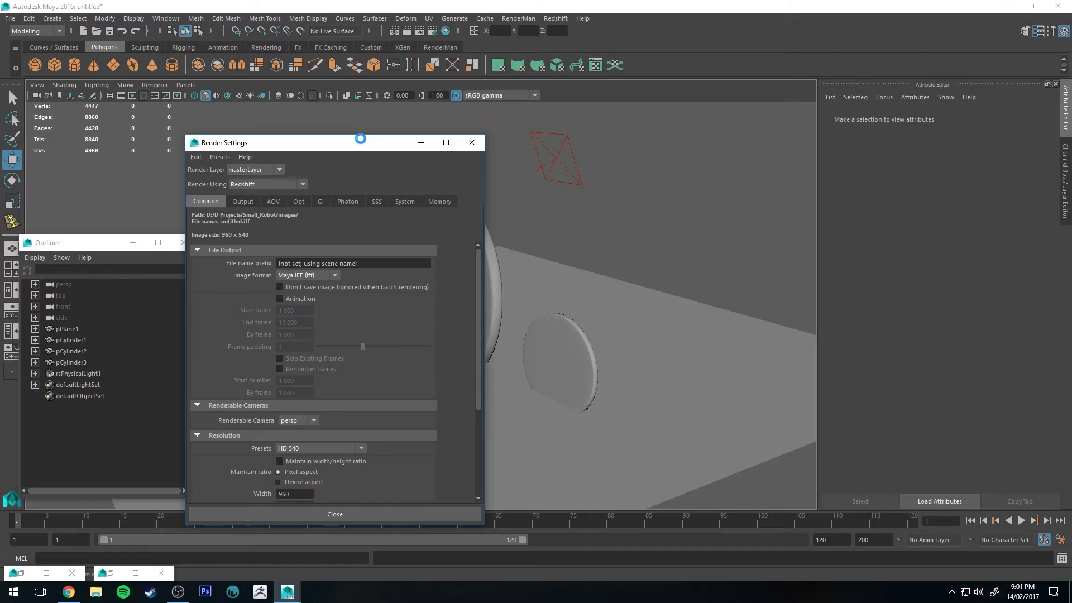
{"action": "left_click", "coordinate": [352, 173]}
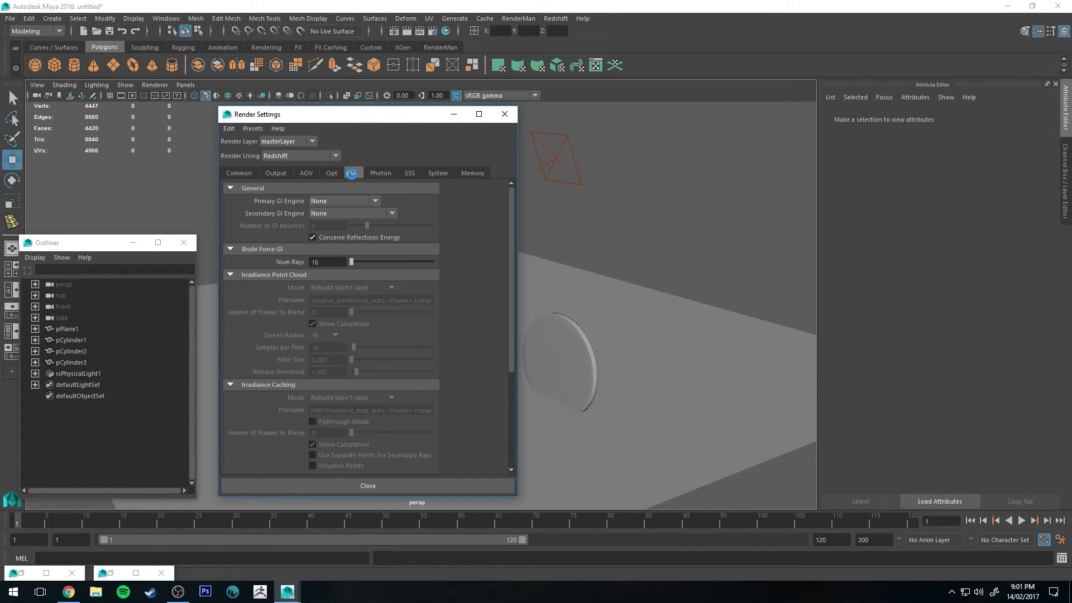
{"action": "left_click", "coordinate": [337, 200]}
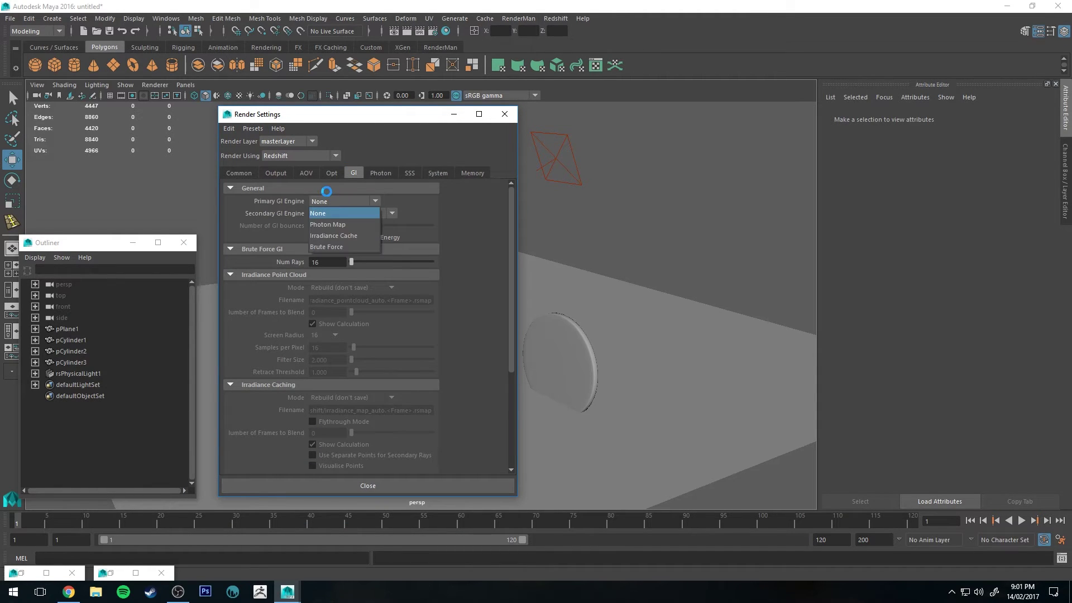
{"action": "left_click", "coordinate": [366, 249]}
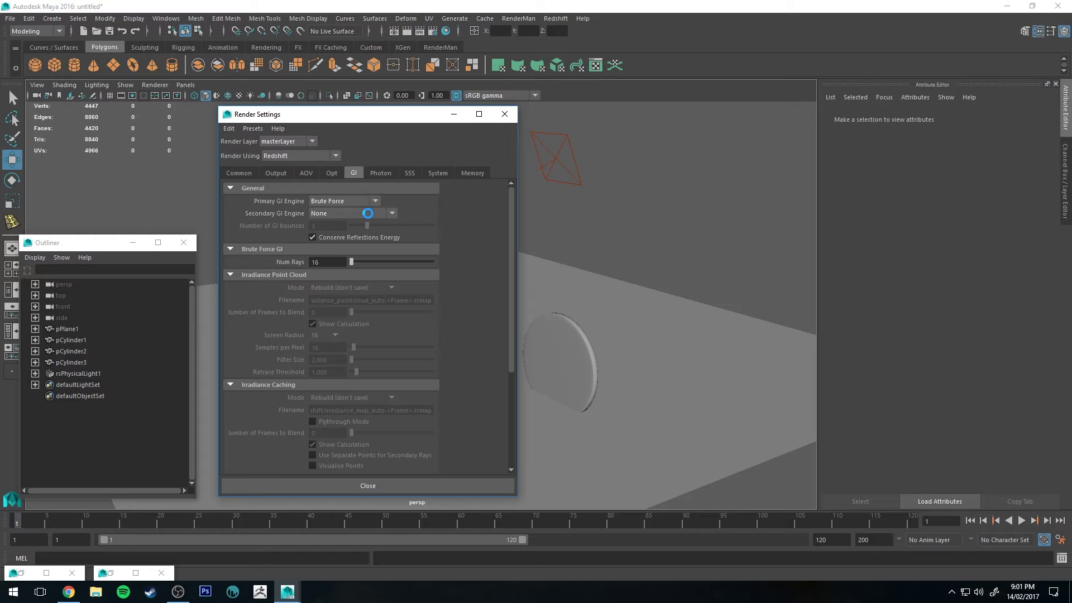
{"action": "left_click", "coordinate": [368, 213]}
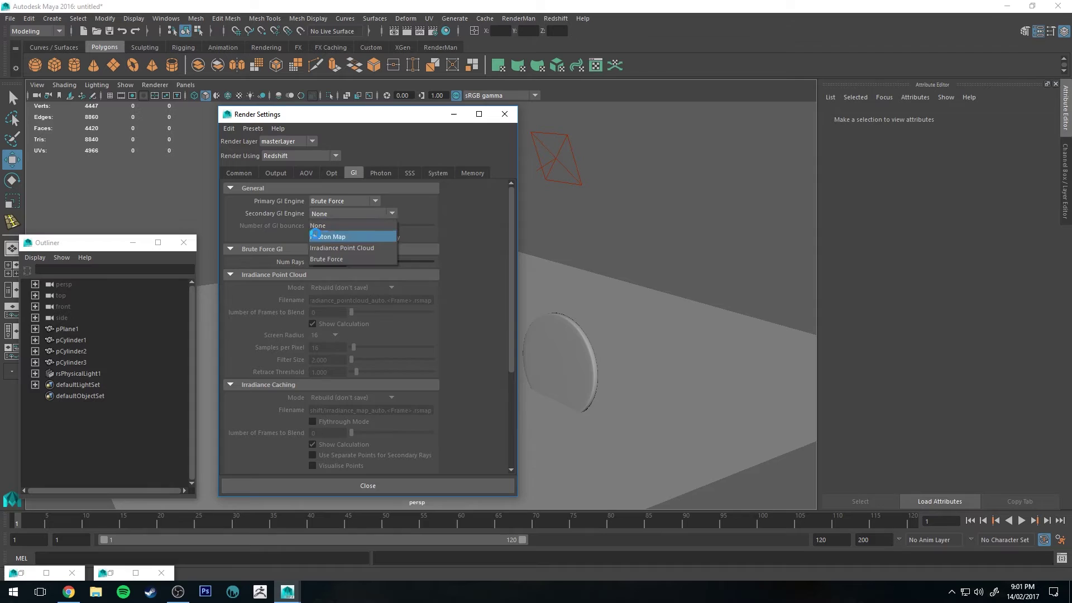
{"action": "left_click", "coordinate": [367, 237]}
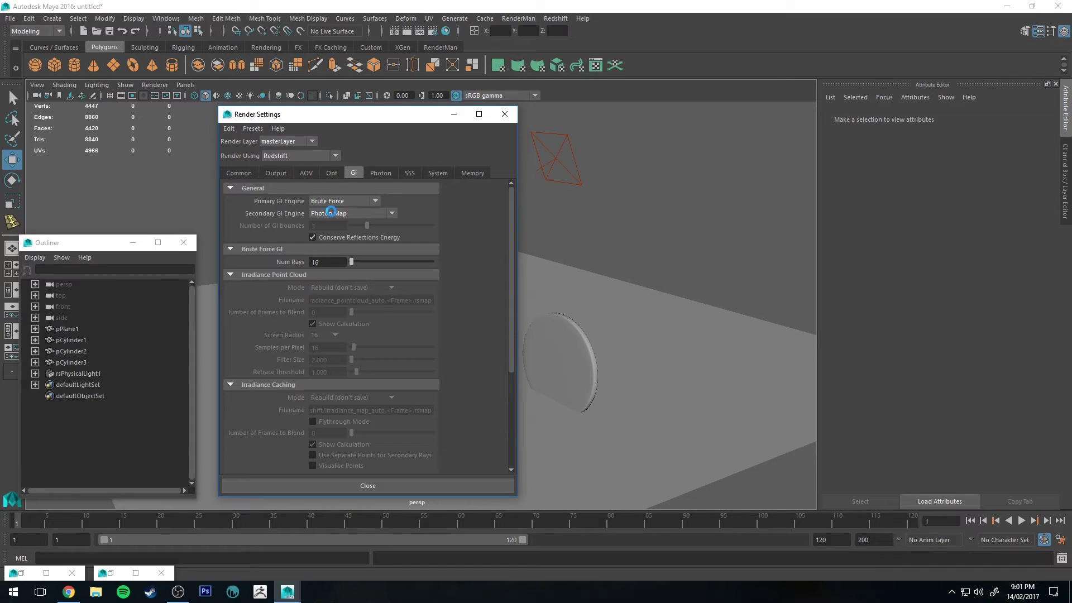
{"action": "left_click", "coordinate": [359, 202]}
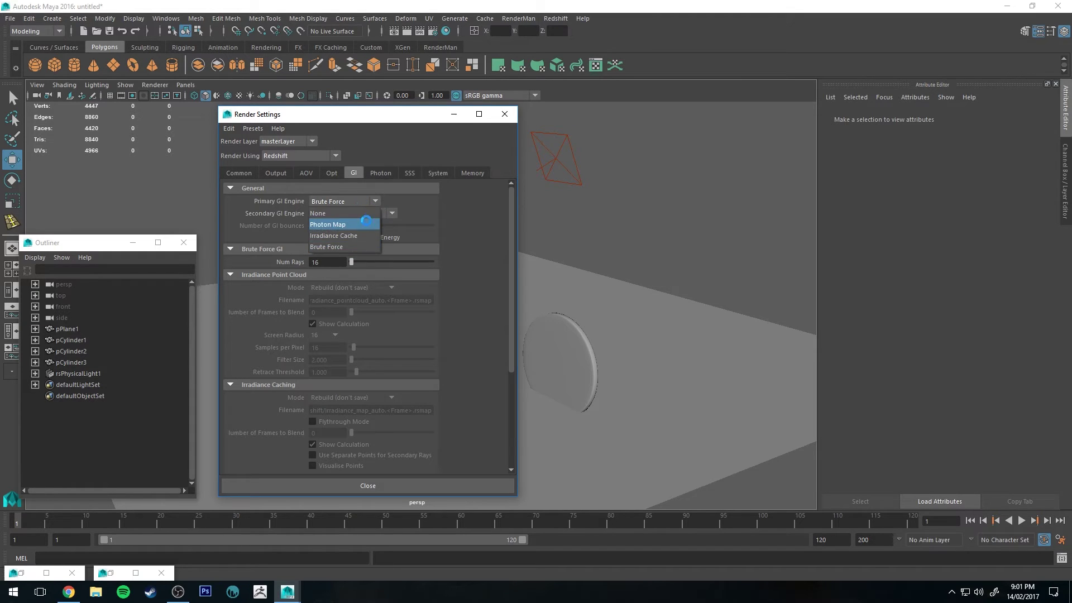
{"action": "left_click", "coordinate": [431, 200]}
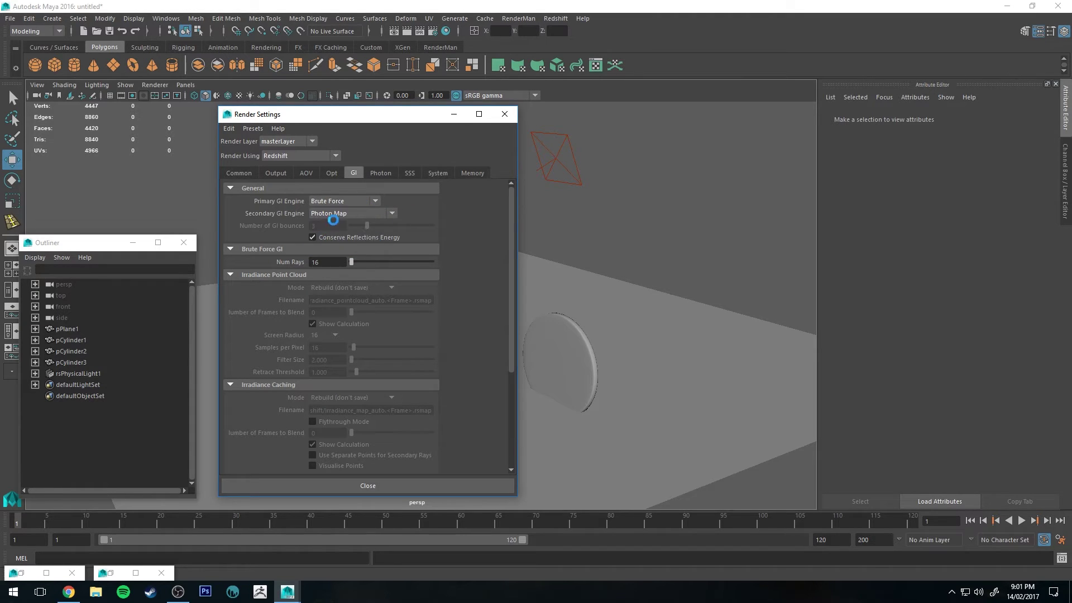
{"action": "left_click", "coordinate": [502, 115]}
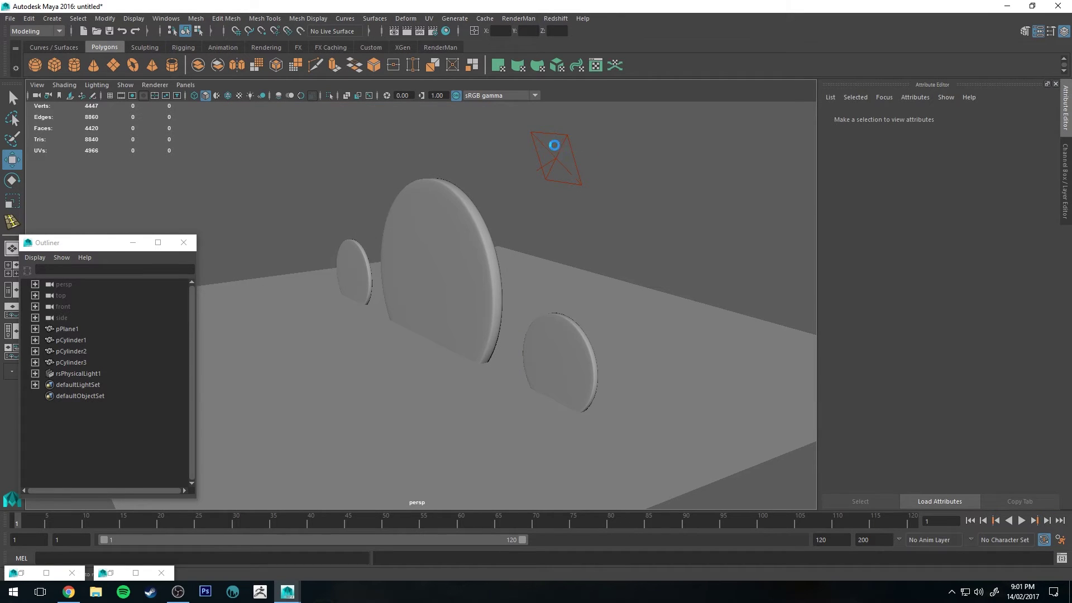
Enable Redshift visibility overrides on pCylinder1, leaving Casts Caustic Photons on.
{"action": "left_click_drag", "start_coordinate": [421, 196], "coordinate": [529, 208], "text": "alt"}
{"action": "left_click", "coordinate": [497, 207]}
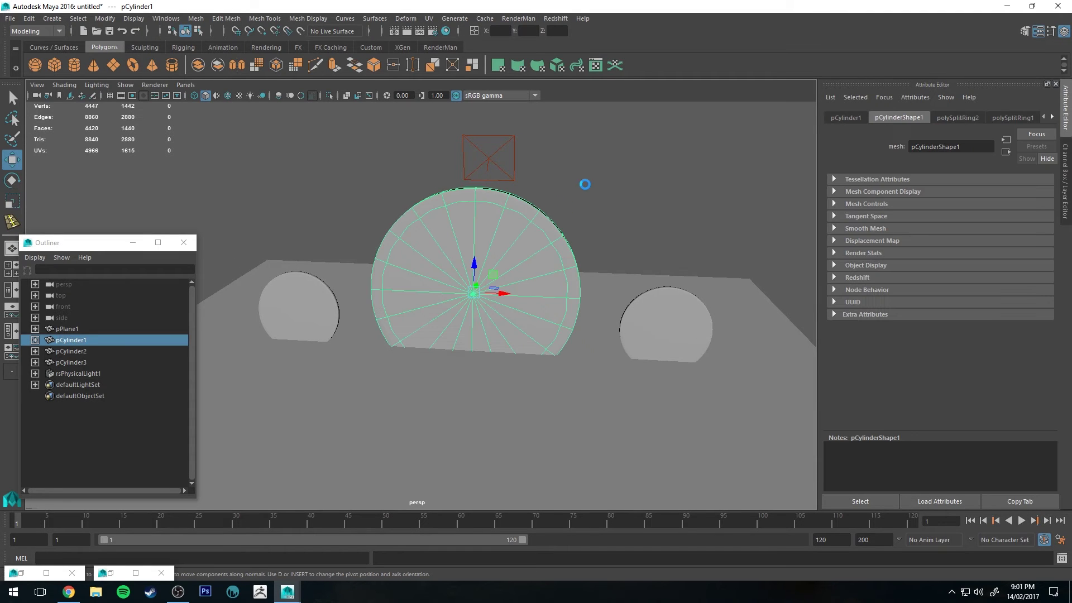
{"action": "left_click_drag", "start_coordinate": [606, 175], "coordinate": [512, 173], "text": "alt"}
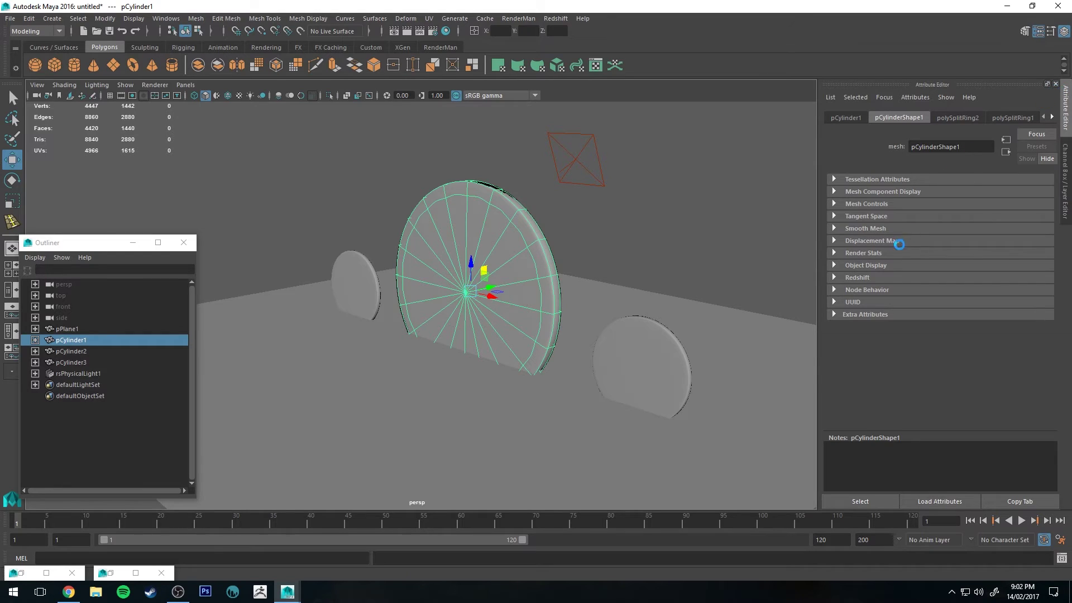
{"action": "left_click", "coordinate": [850, 279]}
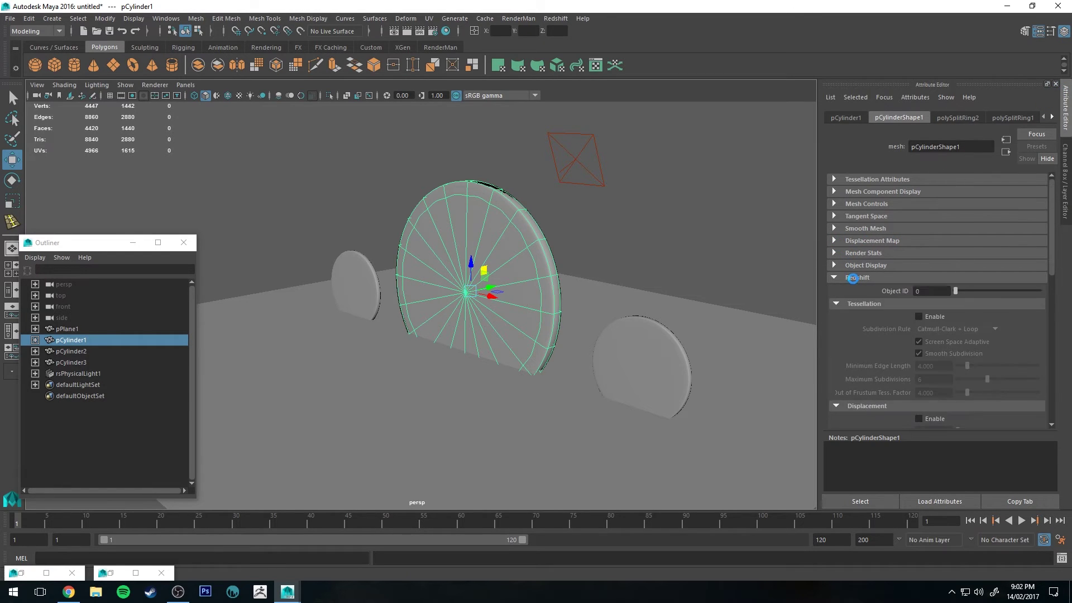
{"action": "left_click", "coordinate": [876, 254]}
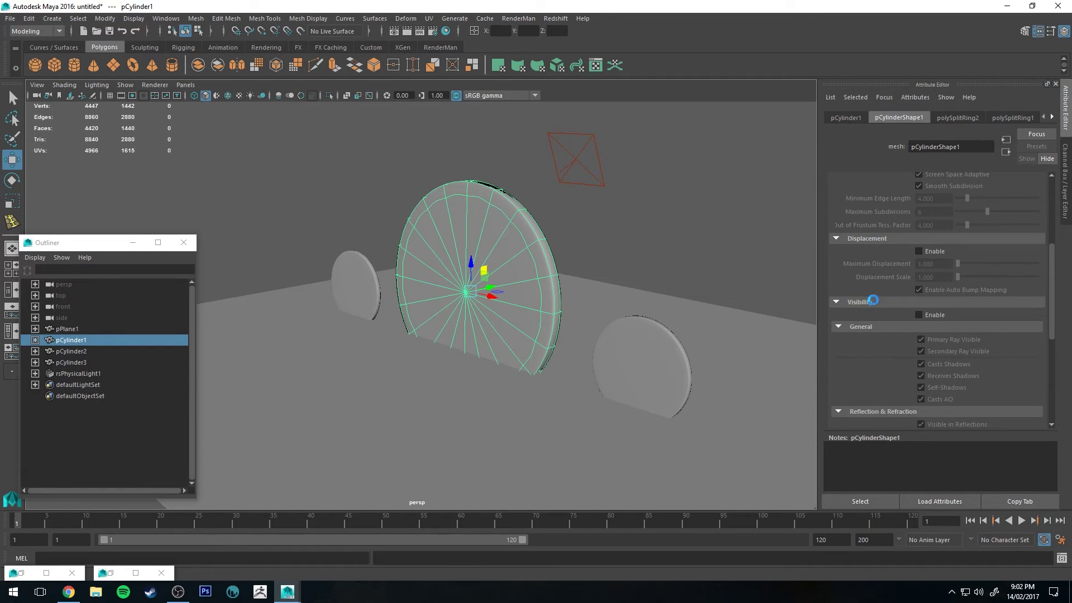
{"action": "left_click", "coordinate": [919, 314]}
{"action": "scroll", "coordinate": [930, 254], "scroll_direction": "down", "scroll_amount": 3}
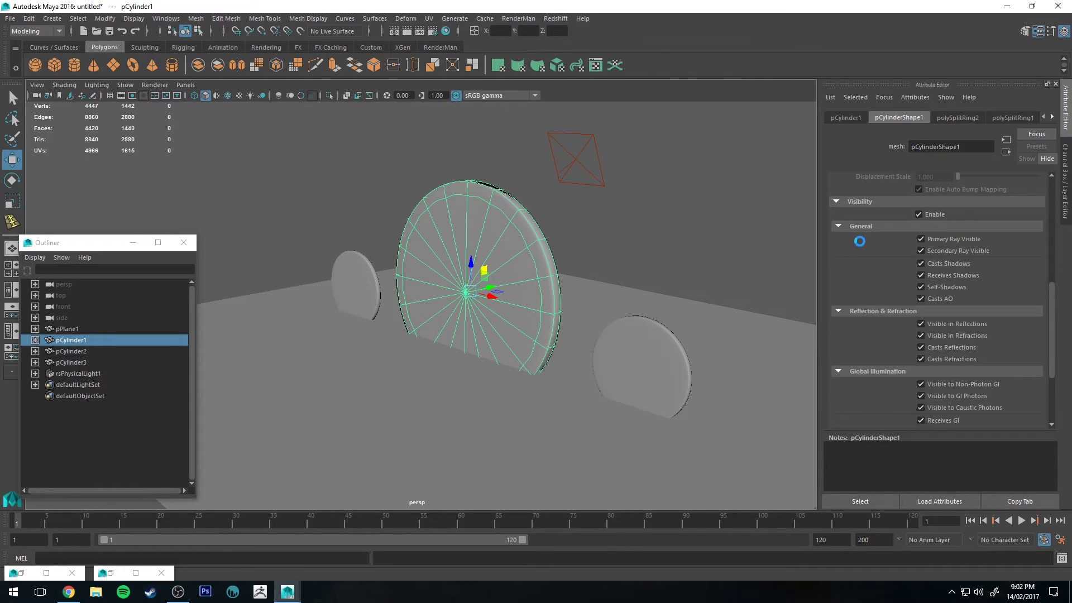
{"action": "scroll", "coordinate": [860, 241], "scroll_direction": "down", "scroll_amount": 3}
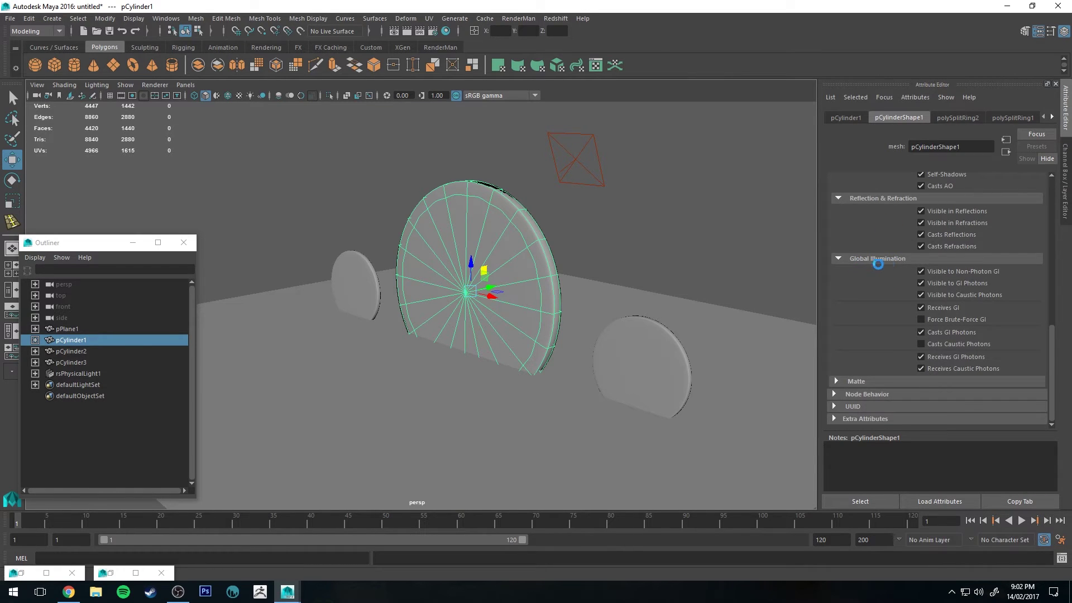
{"action": "left_click", "coordinate": [925, 345]}
{"action": "left_click", "coordinate": [934, 344]}
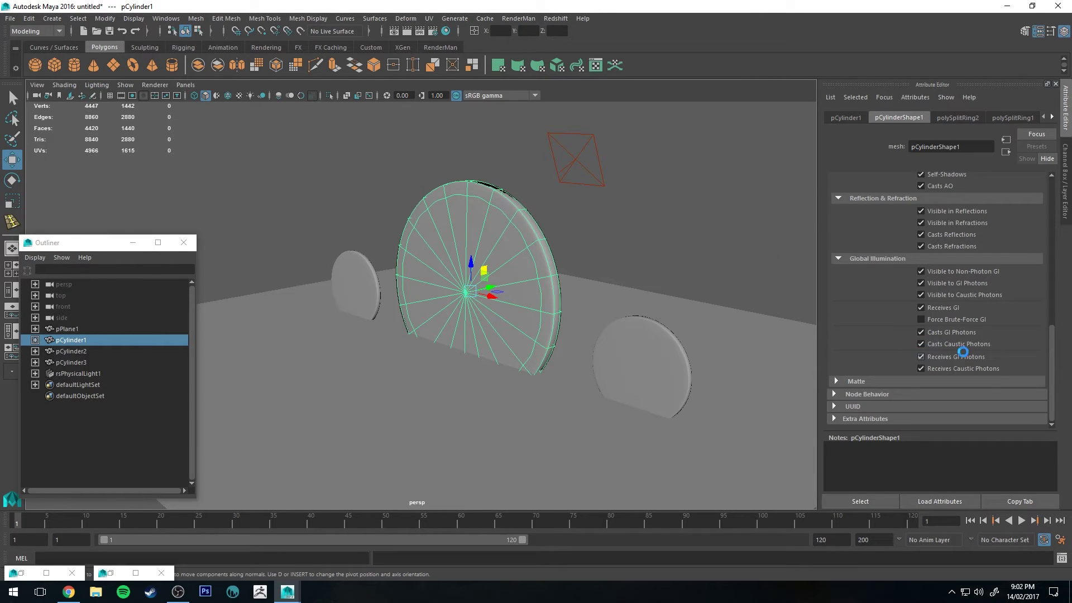
{"action": "left_click_drag", "start_coordinate": [682, 209], "coordinate": [641, 196], "text": "alt"}
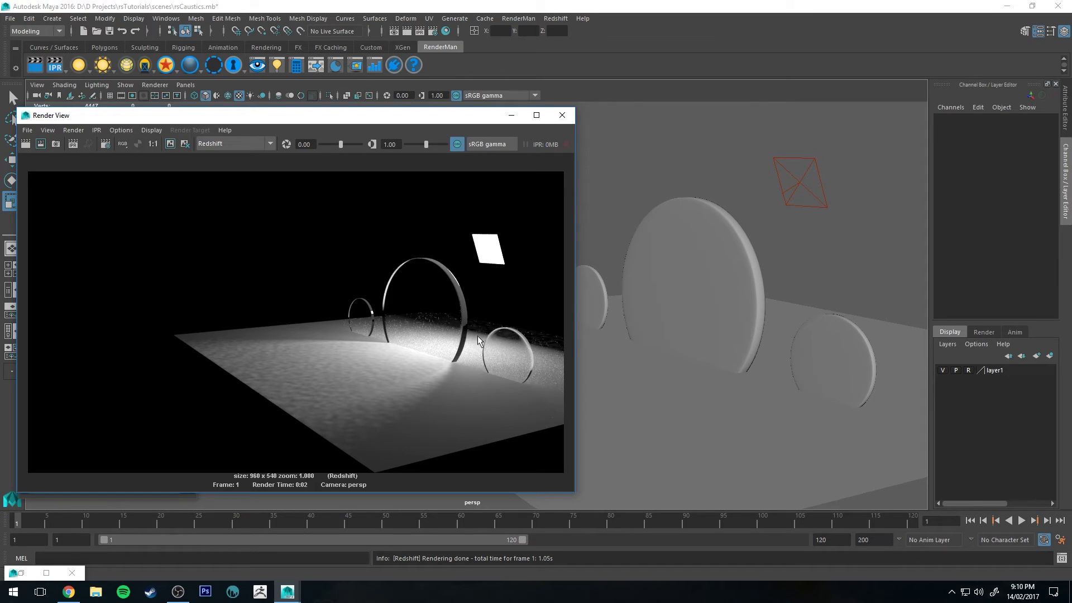
Orbit the viewport to a new angle after rendering rsCaustics.mb.
{"action": "left_click_drag", "start_coordinate": [786, 259], "coordinate": [773, 235], "text": "alt"}
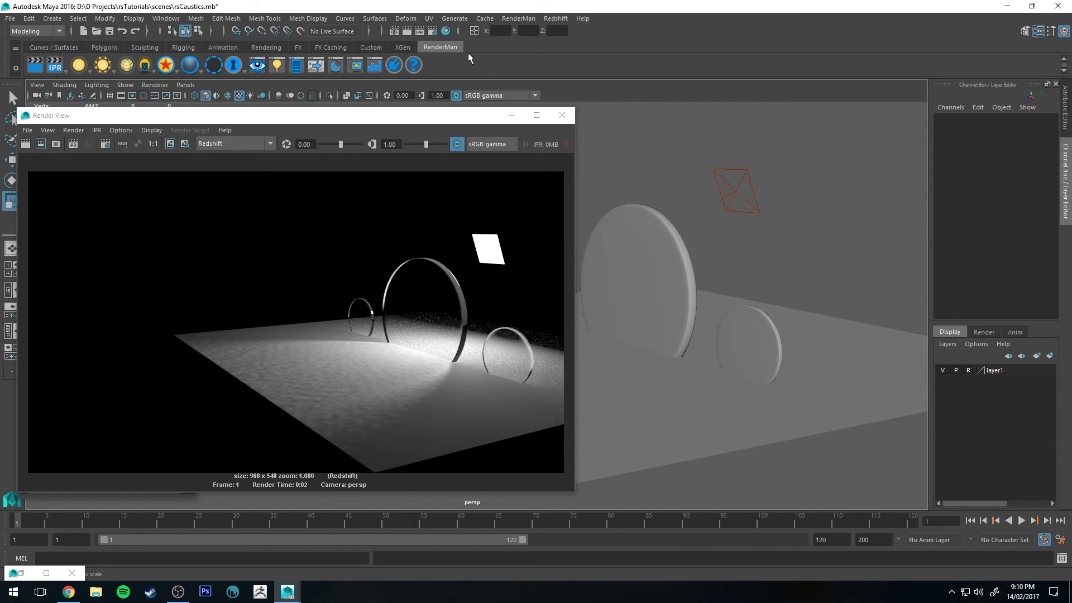
Set Caustics Search Radius to 0.6 and re-render the scene.
{"action": "left_click", "coordinate": [433, 34]}
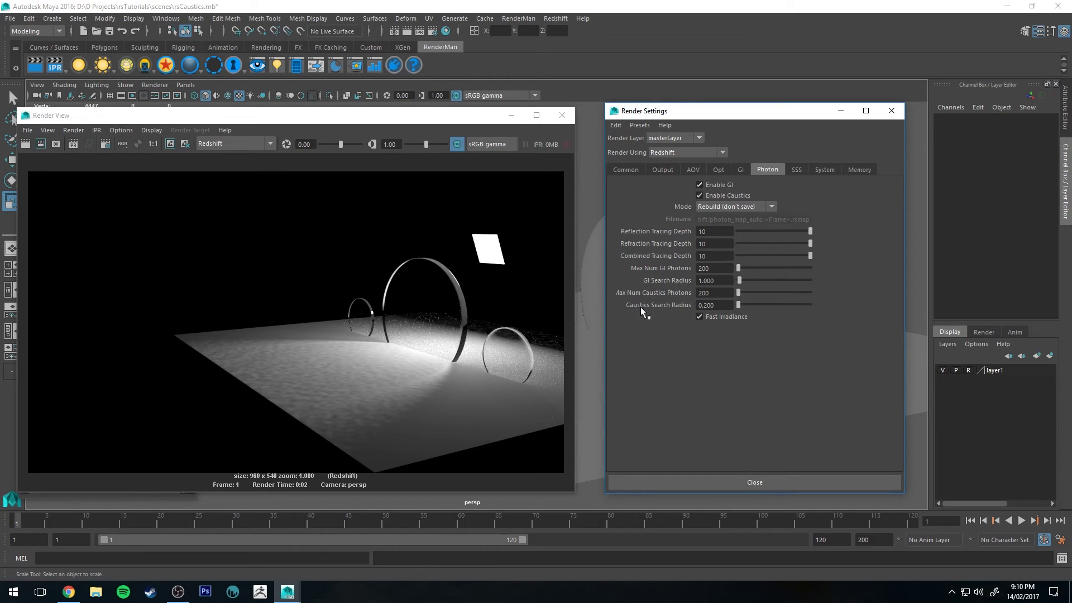
{"action": "double_click", "coordinate": [720, 305]}
{"action": "type", "text": ".6"}
{"action": "key", "text": "Return"}
{"action": "left_click", "coordinate": [406, 30]}
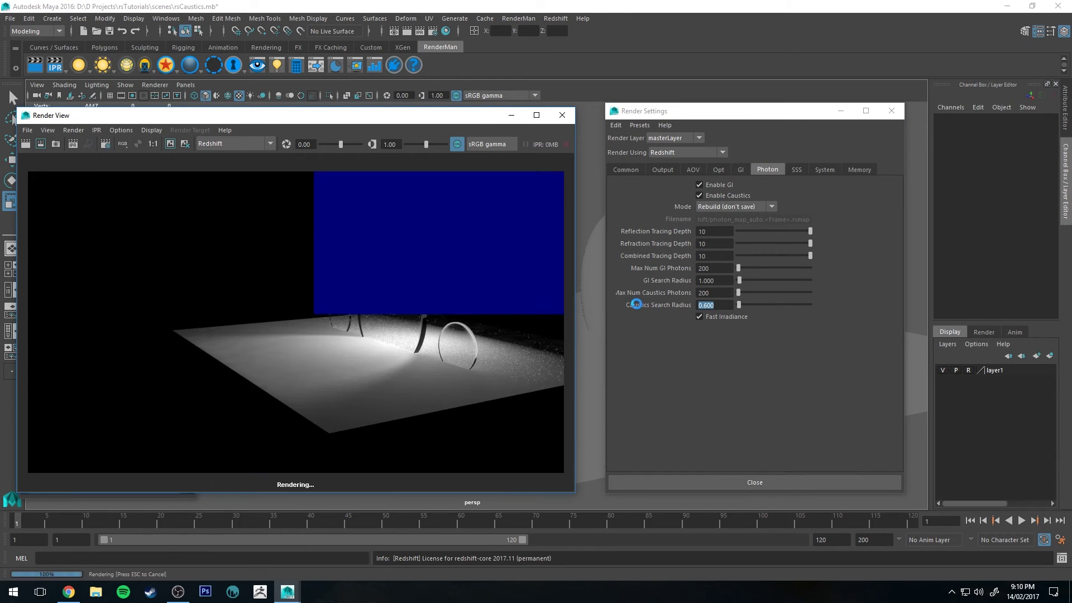
Raise Caustics Search Radius to 0.8, re-render, and minimize Render Settings.
{"action": "left_click", "coordinate": [655, 317]}
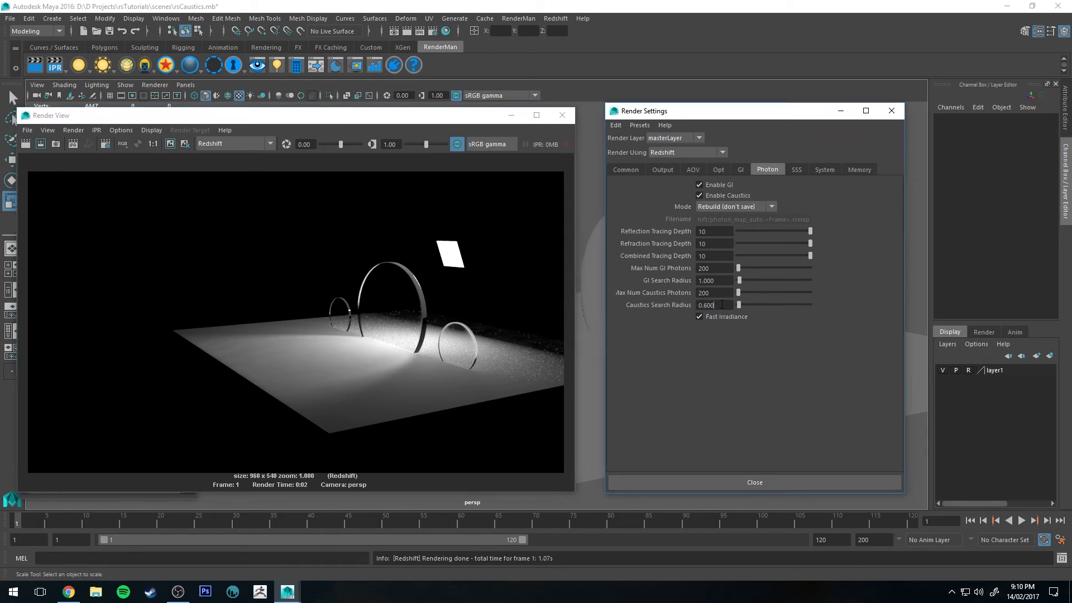
{"action": "type", "text": ".8"}
{"action": "key", "text": "Return"}
{"action": "left_click", "coordinate": [406, 30]}
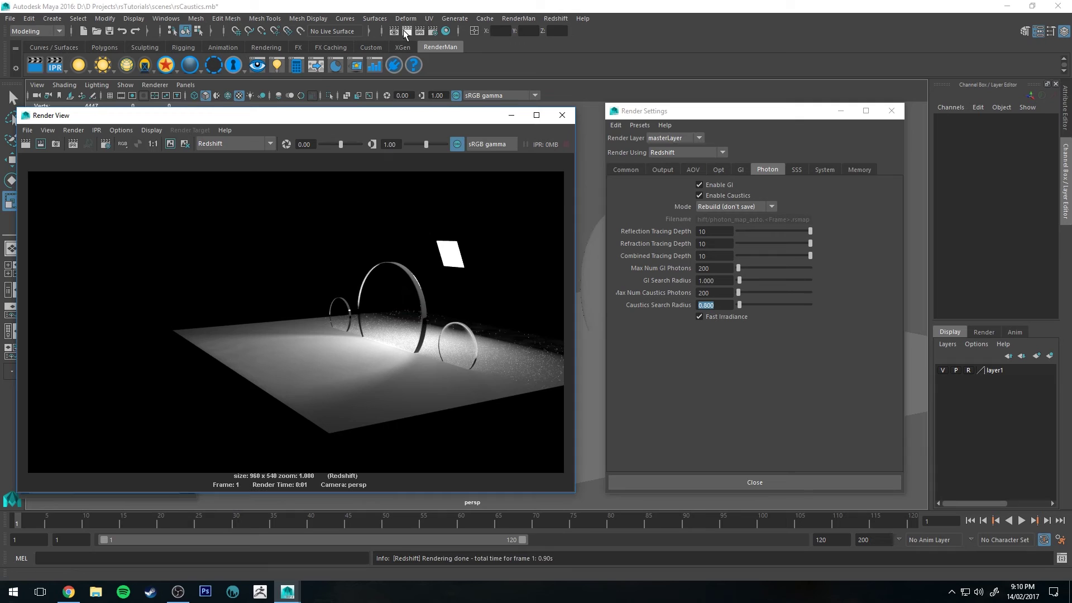
{"action": "left_click", "coordinate": [592, 245]}
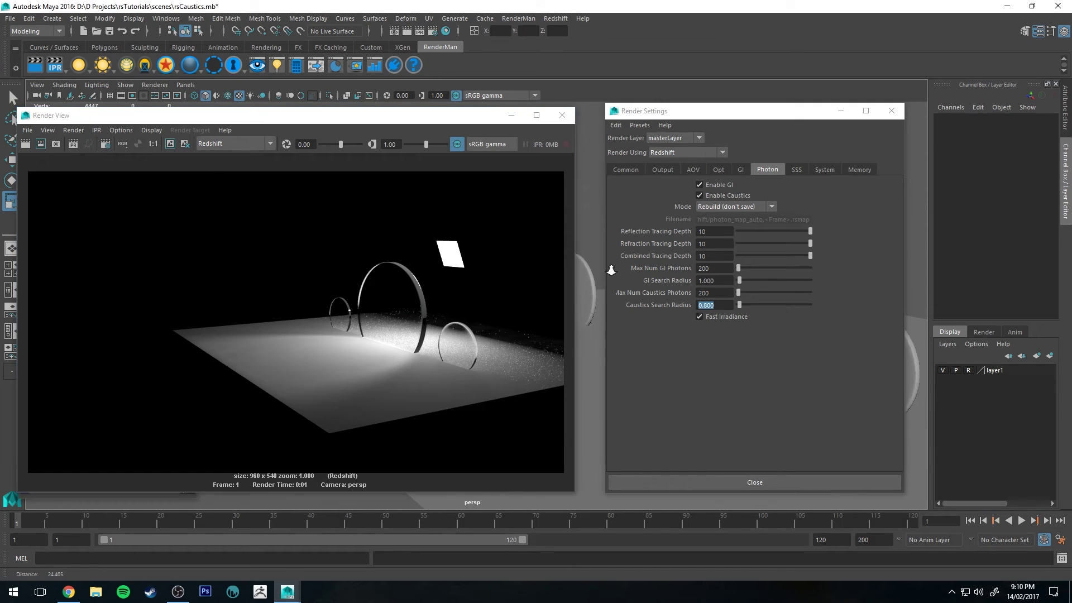
{"action": "left_click", "coordinate": [840, 110]}
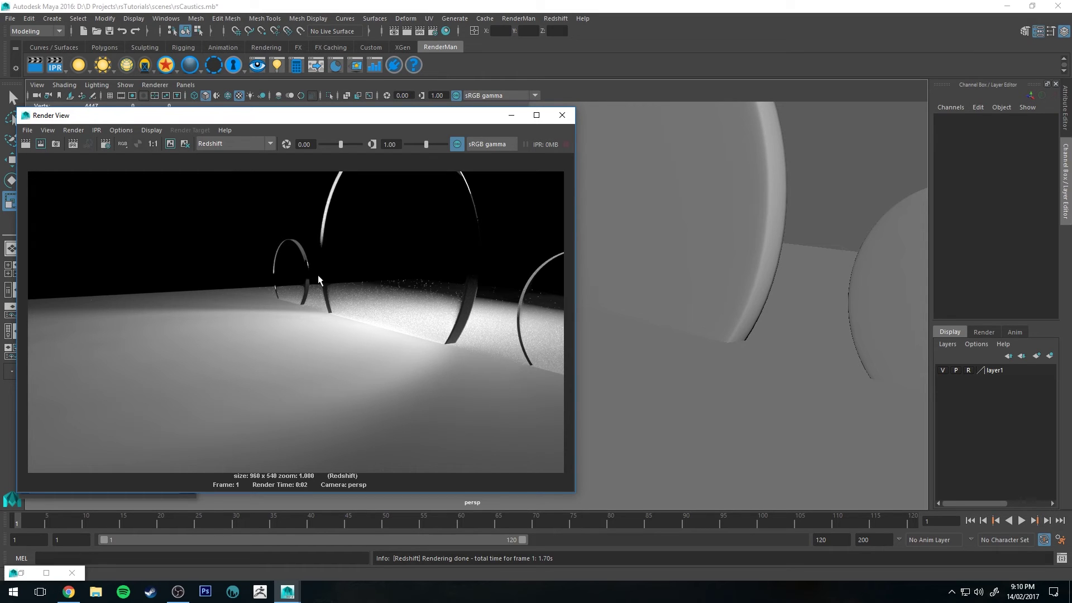
Reframe the view to show the plane, all three glass discs and the light, then select the small left disc.
{"action": "left_click_drag", "start_coordinate": [761, 314], "coordinate": [675, 182], "text": "alt"}
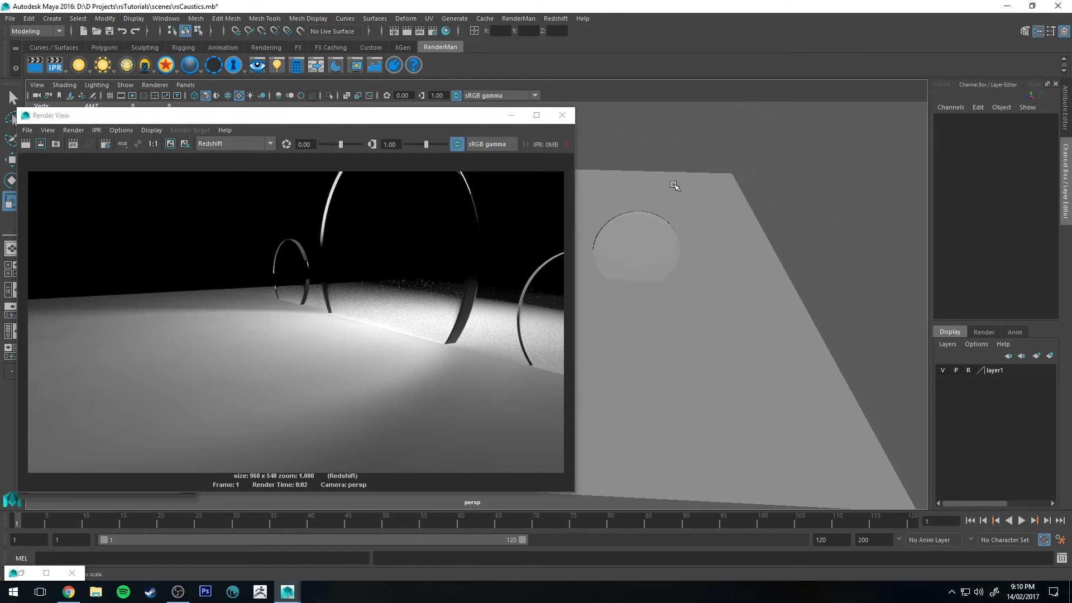
{"action": "middle_click_drag", "start_coordinate": [675, 182], "coordinate": [713, 227], "text": "alt"}
{"action": "left_click_drag", "start_coordinate": [713, 227], "coordinate": [750, 226], "text": "alt"}
{"action": "middle_click_drag", "start_coordinate": [750, 226], "coordinate": [708, 215], "text": "alt"}
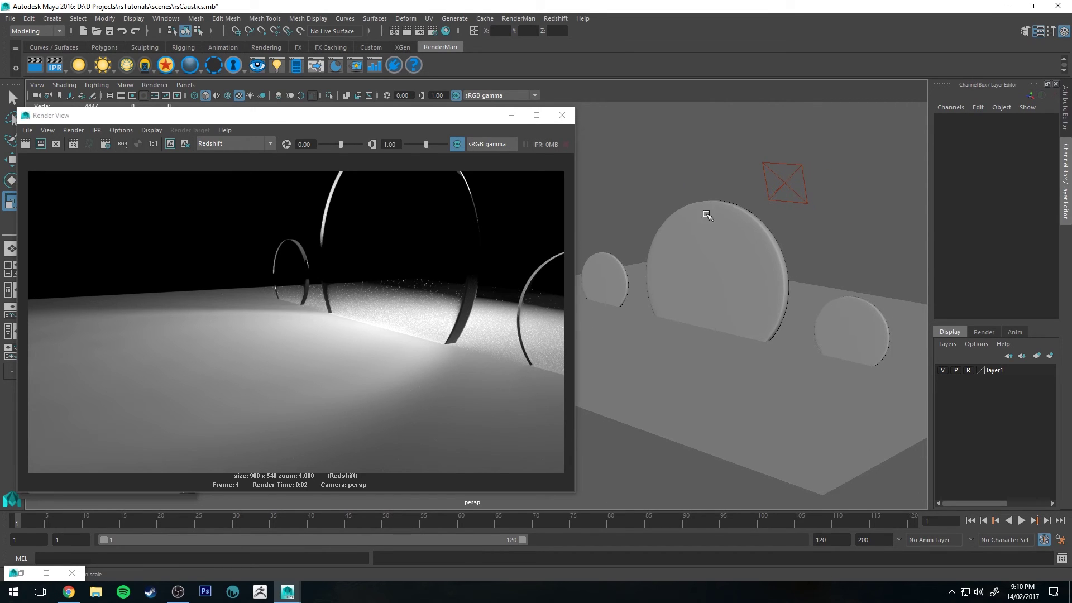
{"action": "left_click", "coordinate": [606, 267]}
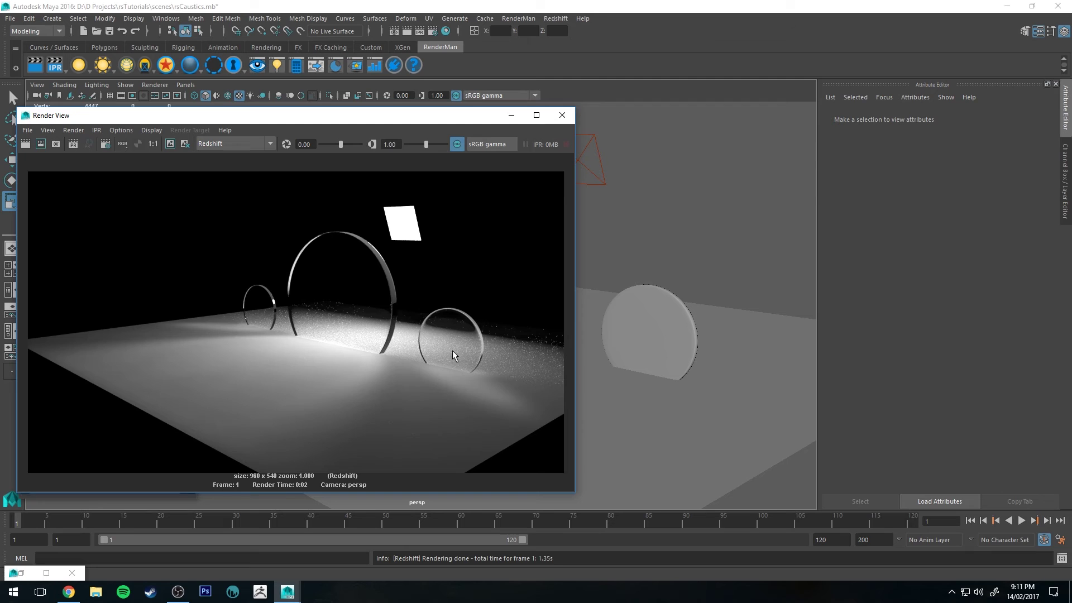
Set brute force GI Num Rays to 64 in the Render Settings GI tab.
{"action": "left_click", "coordinate": [430, 32]}
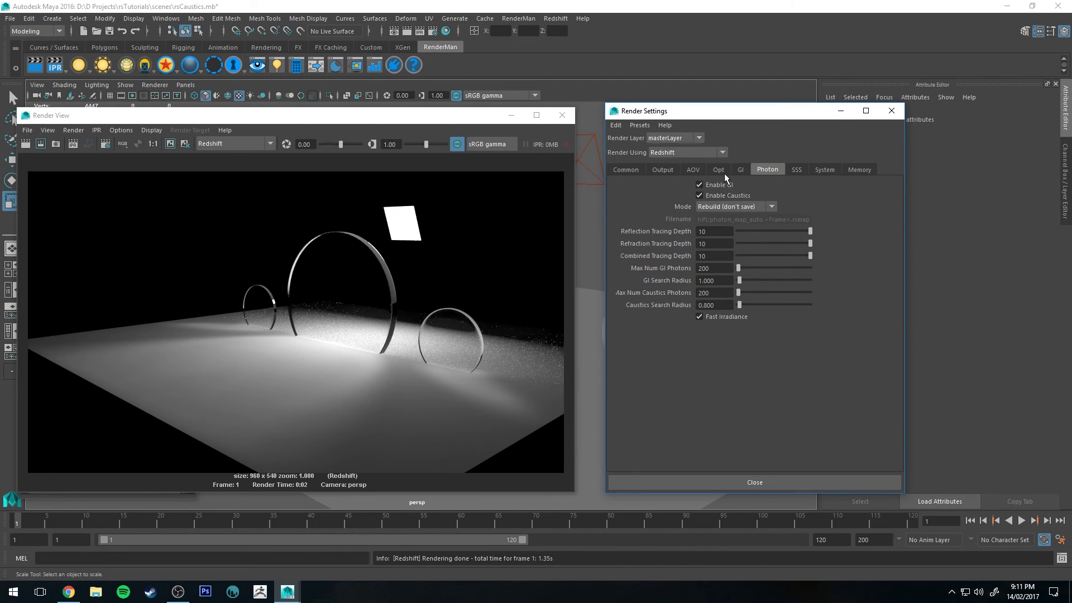
{"action": "left_click", "coordinate": [739, 169]}
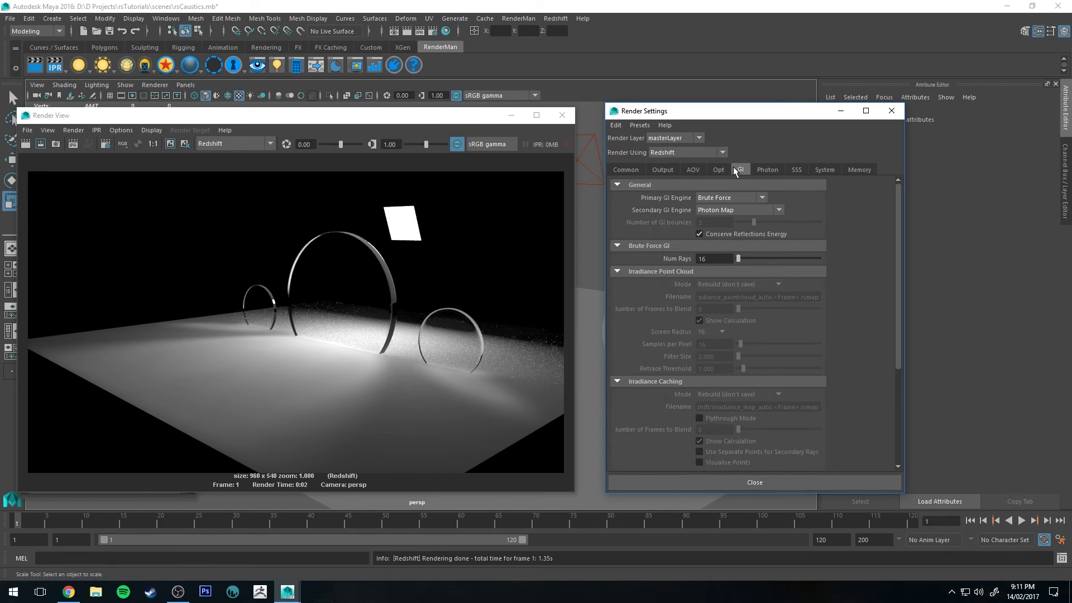
{"action": "double_click", "coordinate": [712, 258]}
{"action": "type", "text": "64"}
{"action": "key", "text": "Return"}
Scale rsPhysicalLight1 down, set its Intensity to 250, and re-render the frame.
{"action": "left_click", "coordinate": [595, 165]}
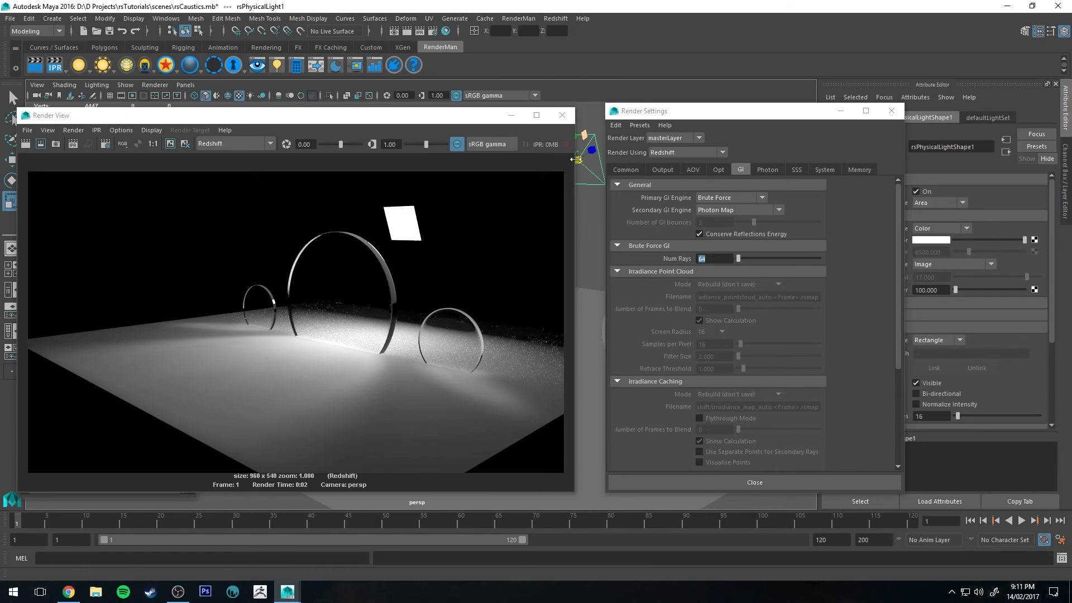
{"action": "left_click_drag", "start_coordinate": [464, 118], "coordinate": [437, 116]}
{"action": "left_click_drag", "start_coordinate": [579, 162], "coordinate": [538, 150]}
{"action": "left_click", "coordinate": [929, 290]}
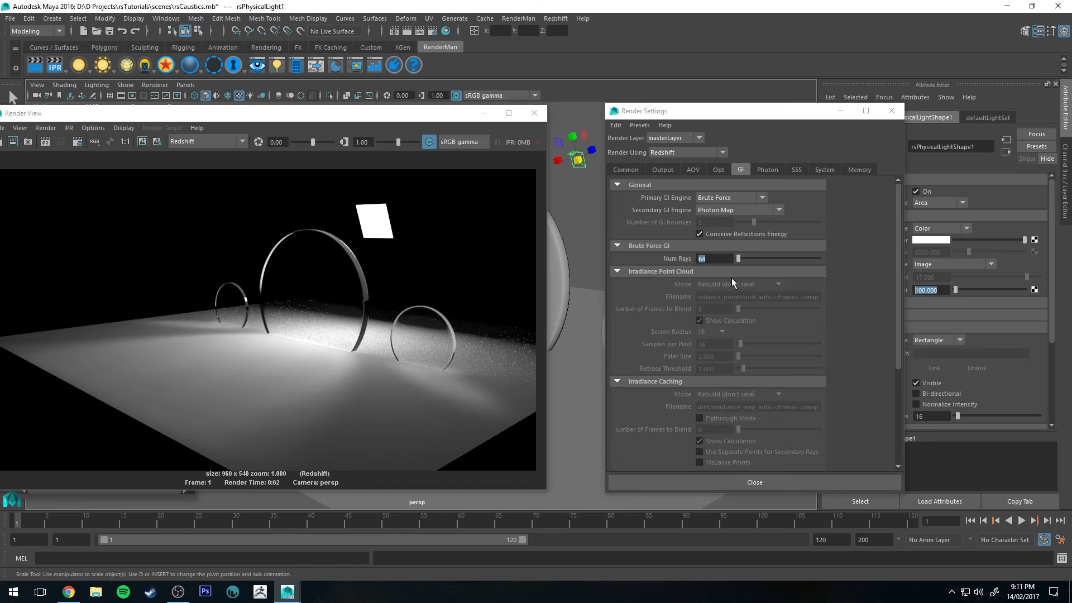
{"action": "type", "text": "250"}
{"action": "key", "text": "Return"}
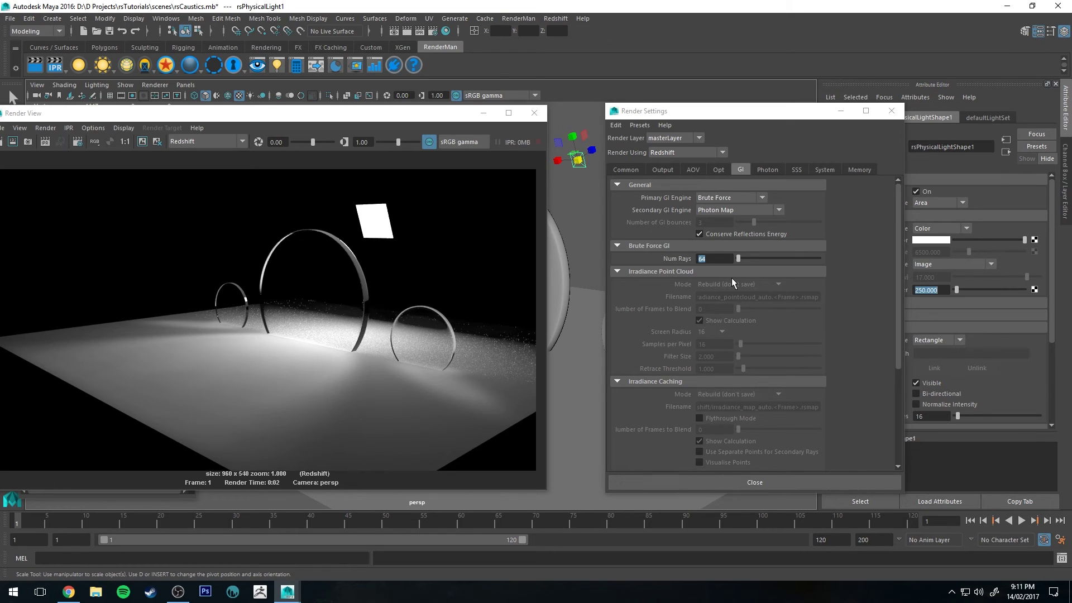
{"action": "left_click", "coordinate": [408, 32]}
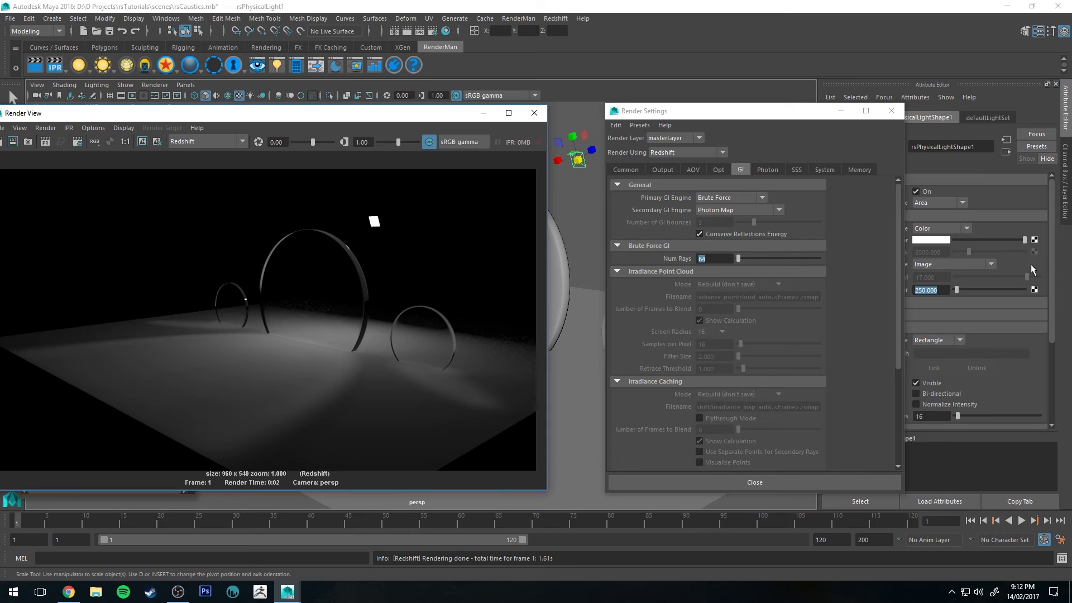
Set Caustics Search Radius to 0.900 on the Photon tab and light Intensity to 500.
{"action": "left_click", "coordinate": [761, 169]}
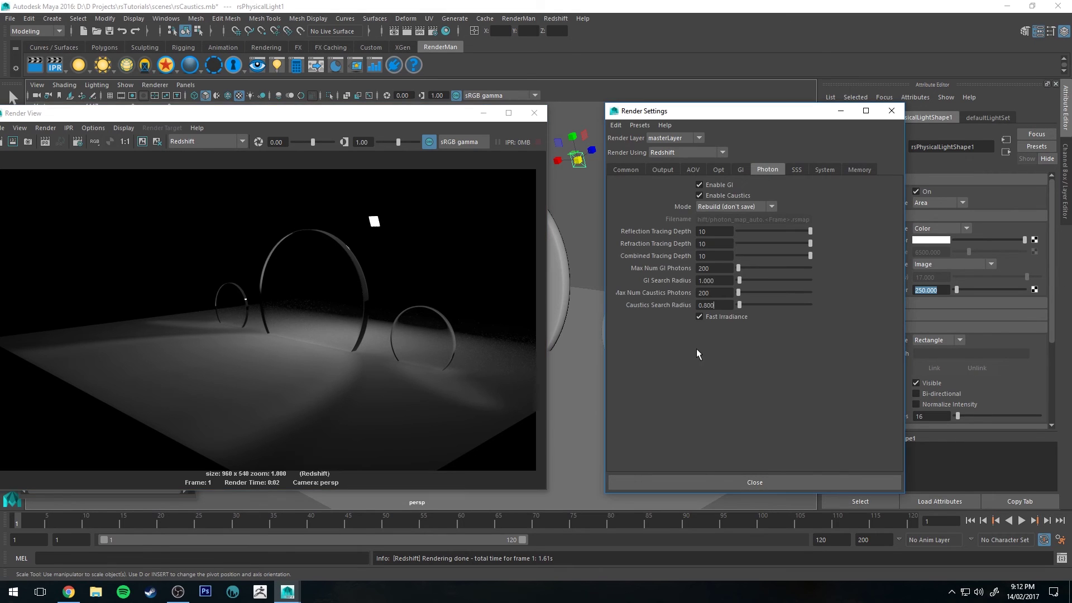
{"action": "double_click", "coordinate": [721, 305]}
{"action": "type", "text": ".9"}
{"action": "key", "text": "Return"}
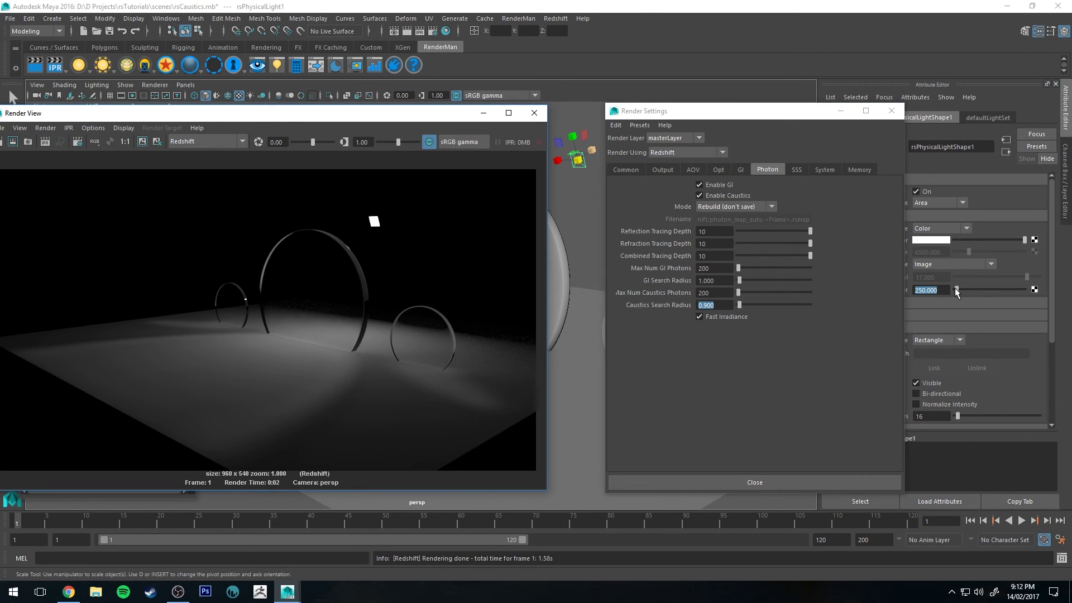
{"action": "type", "text": "500"}
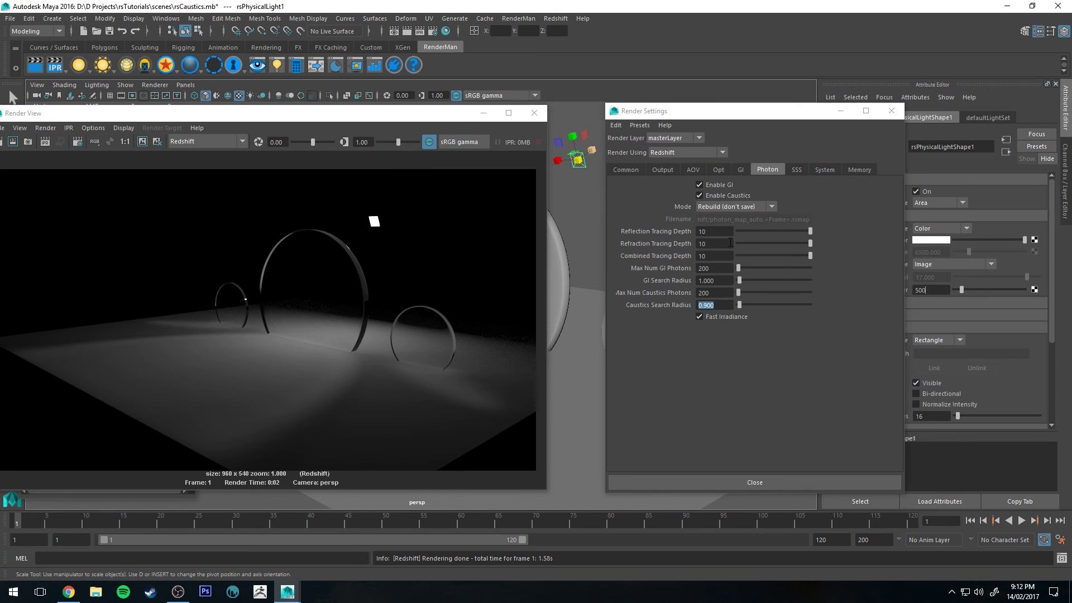
{"action": "key", "text": "Return"}
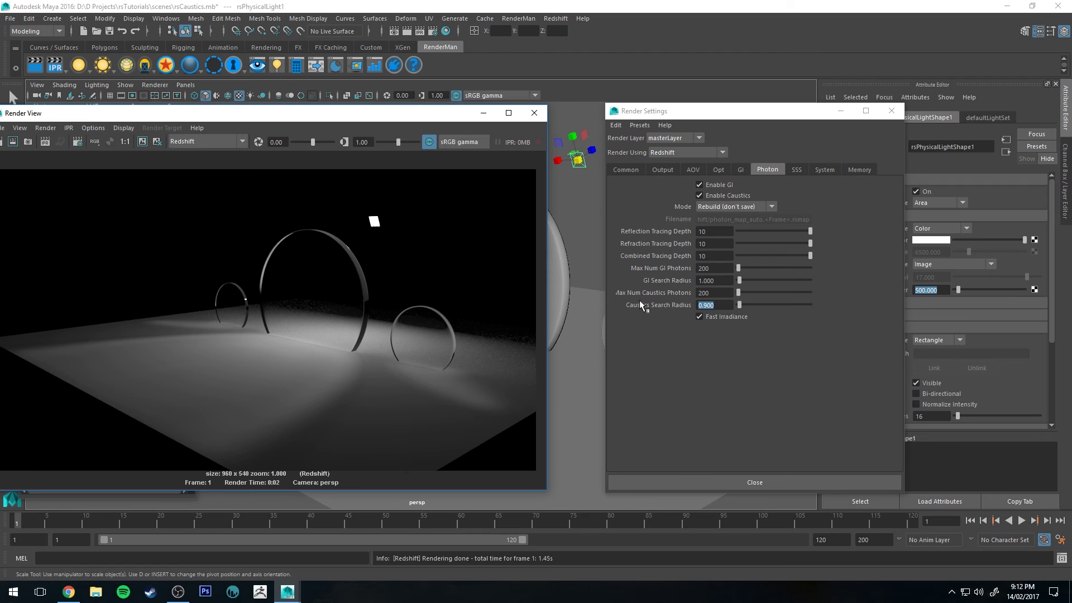
Raise the Caustics Search Radius to 10 and render the current frame.
{"action": "left_click", "coordinate": [700, 317]}
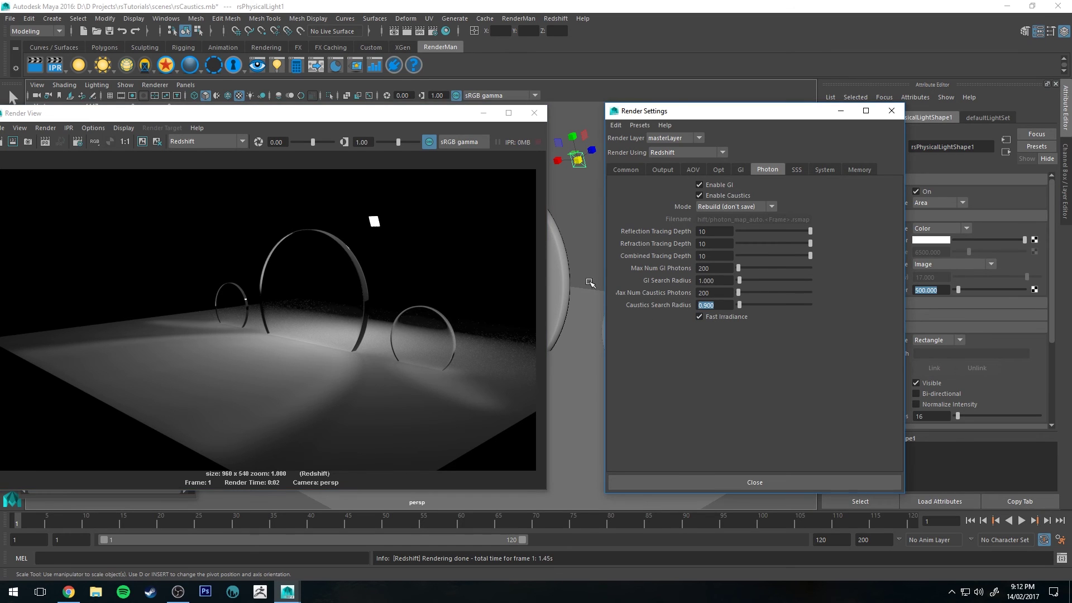
{"action": "type", "text": "10"}
{"action": "key", "text": "Return"}
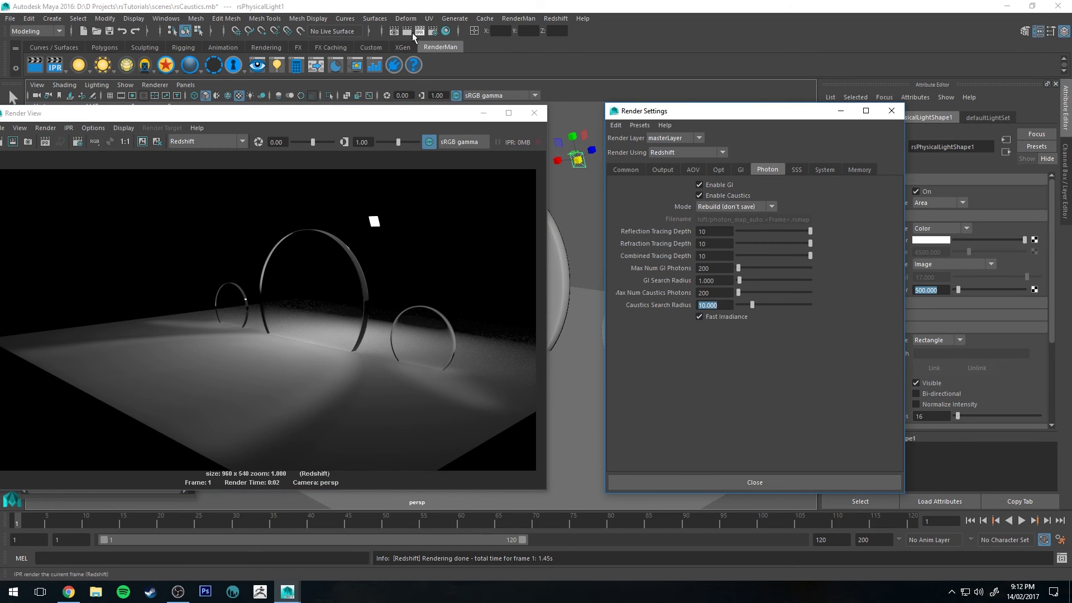
{"action": "left_click", "coordinate": [407, 31]}
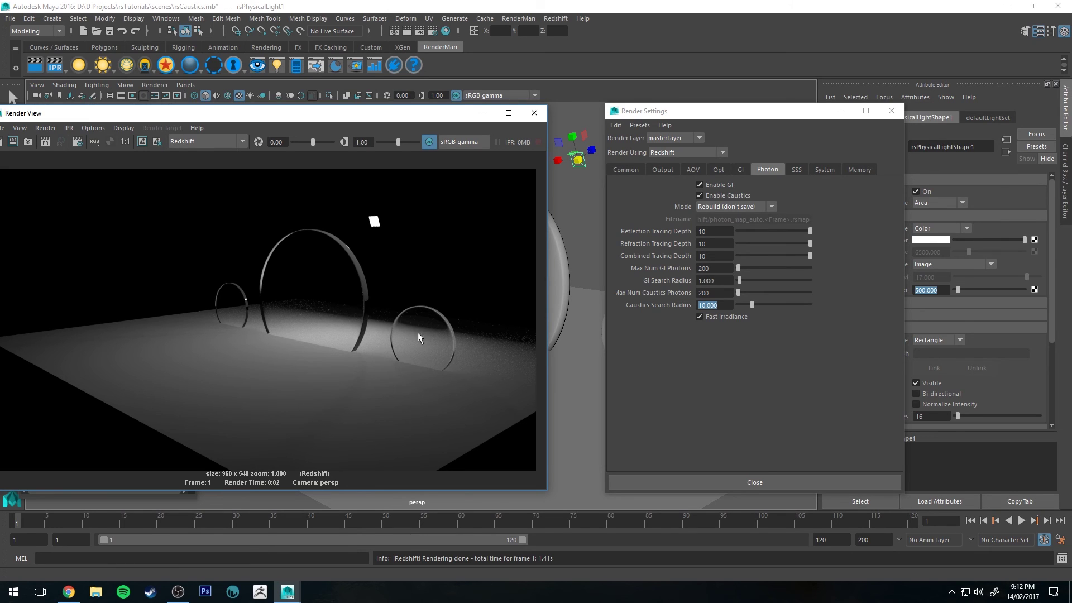
Set Caustics Search Radius to 0.850 and re-render the frame.
{"action": "left_click", "coordinate": [596, 282]}
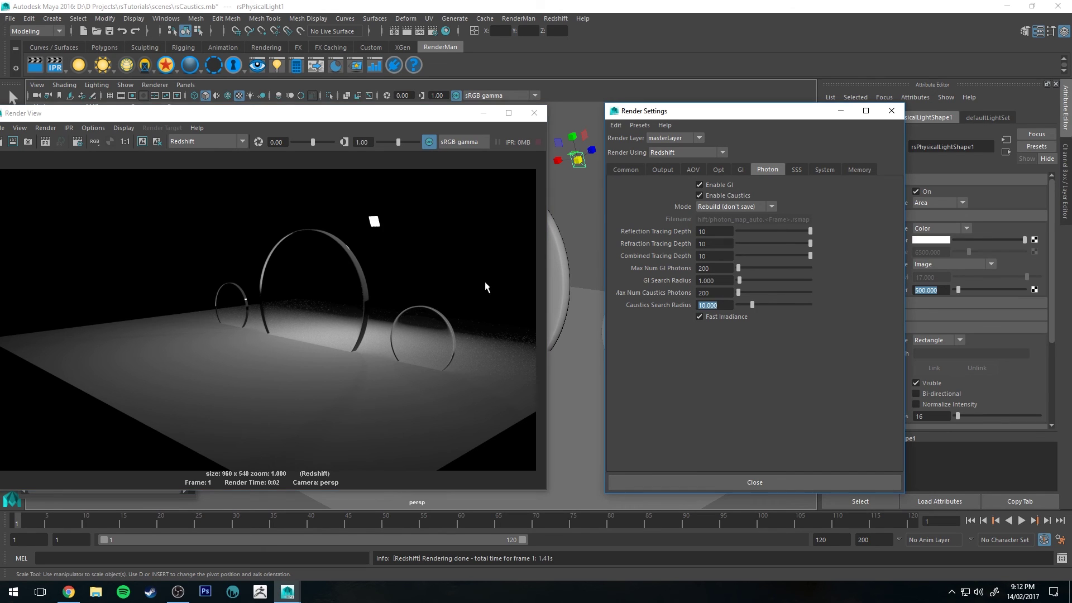
{"action": "type", "text": "0.85"}
{"action": "key", "text": "Return"}
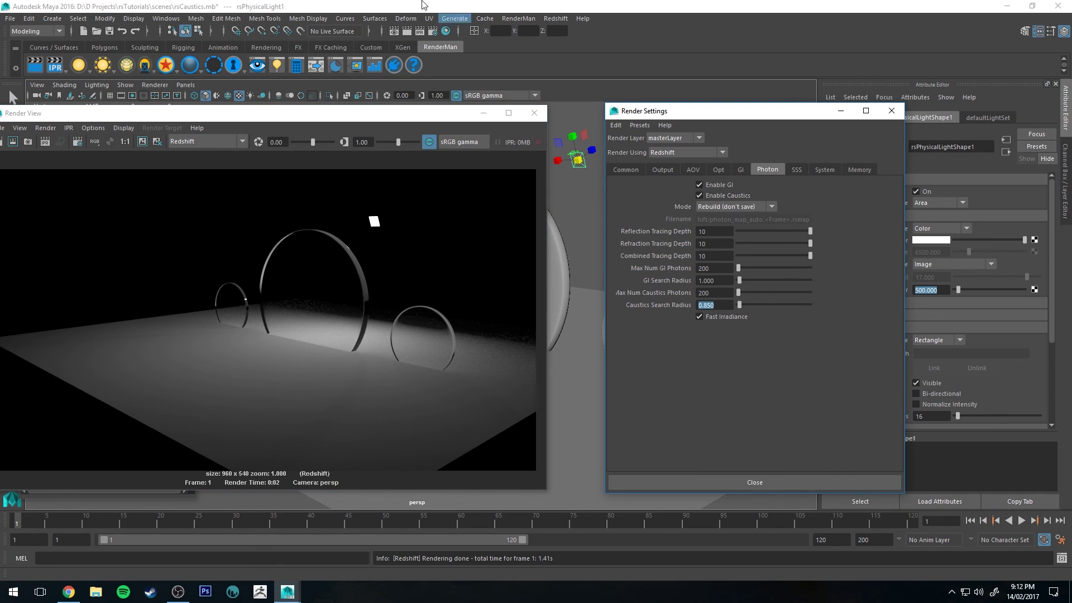
{"action": "left_click", "coordinate": [394, 31]}
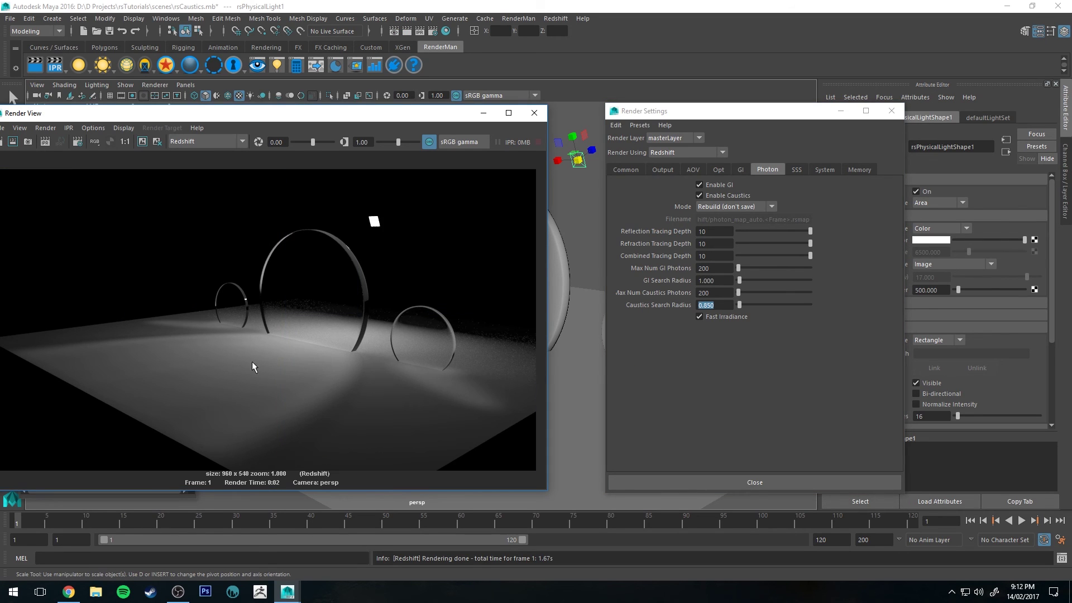
Change the Caustics Search Radius to 1.000.
{"action": "left_click", "coordinate": [642, 336]}
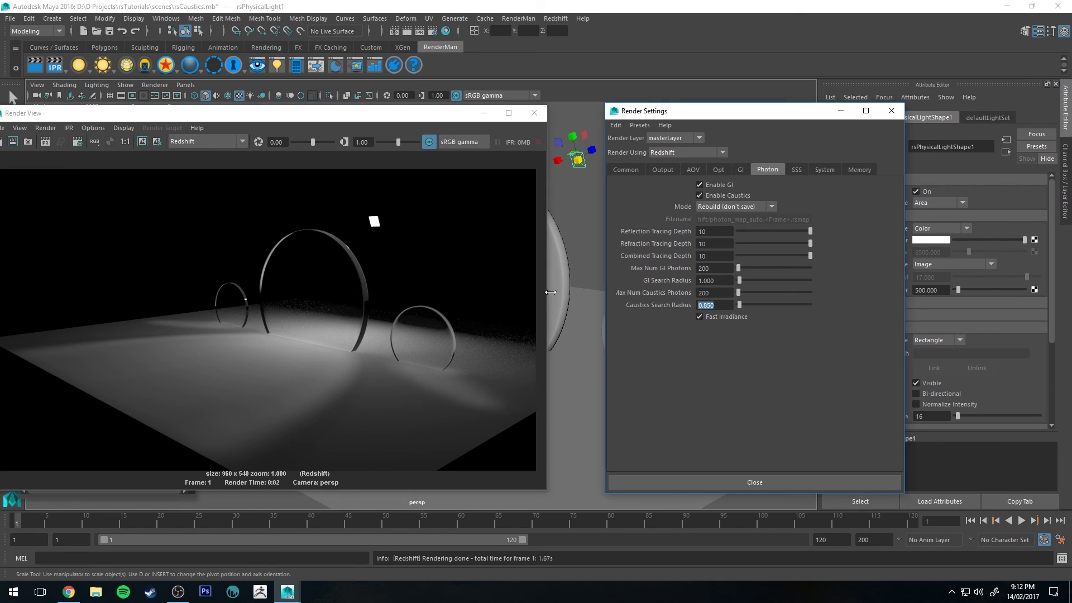
{"action": "type", "text": "1"}
{"action": "key", "text": "Return"}
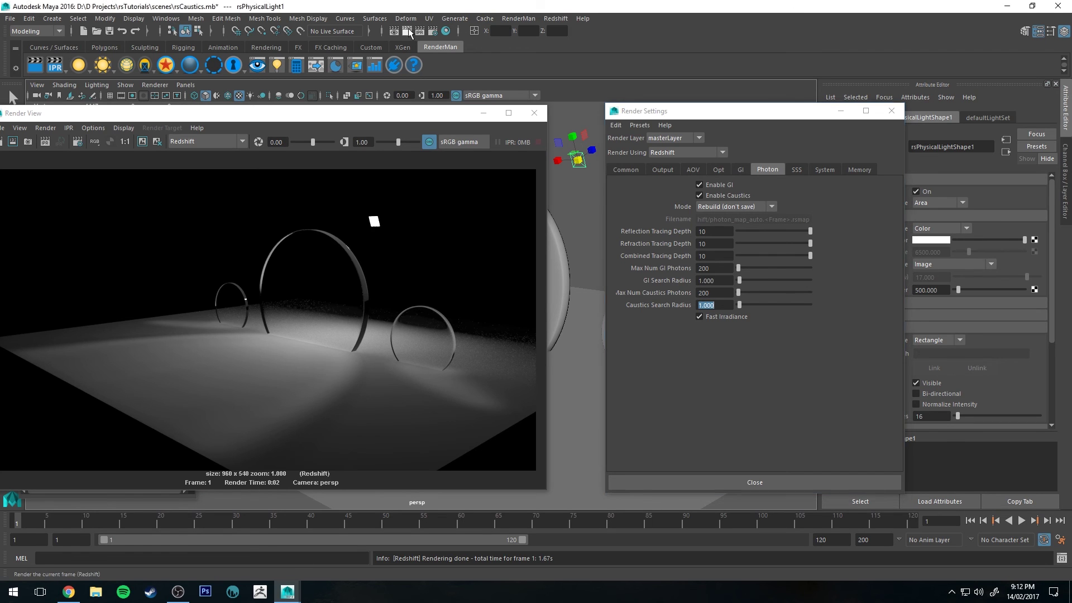